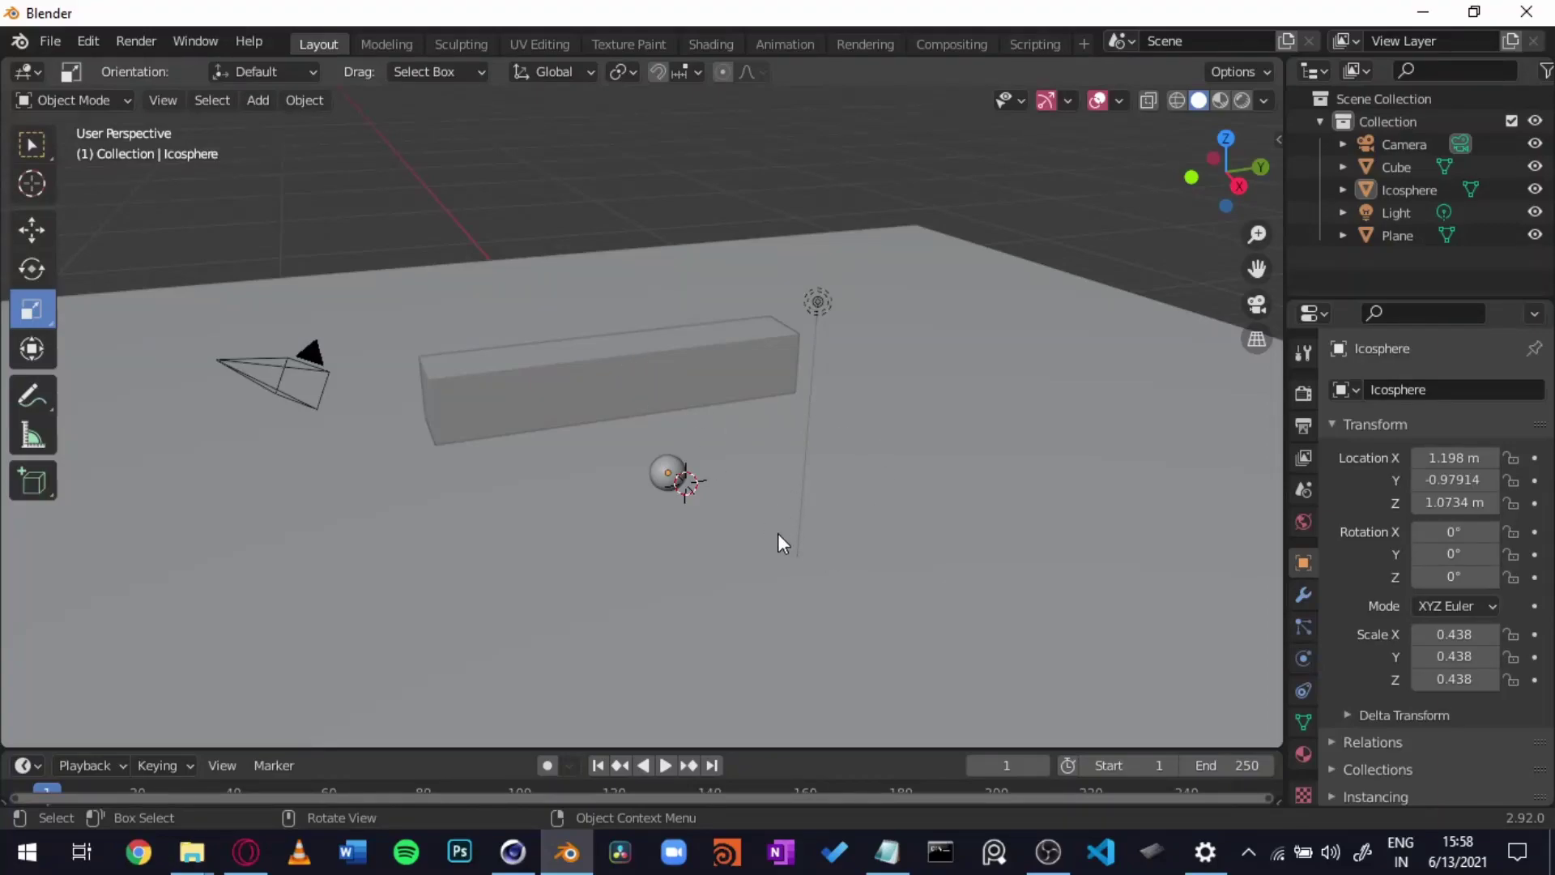
{"action": "scroll", "coordinate": [816, 449], "scroll_direction": "down", "scroll_amount": 5}
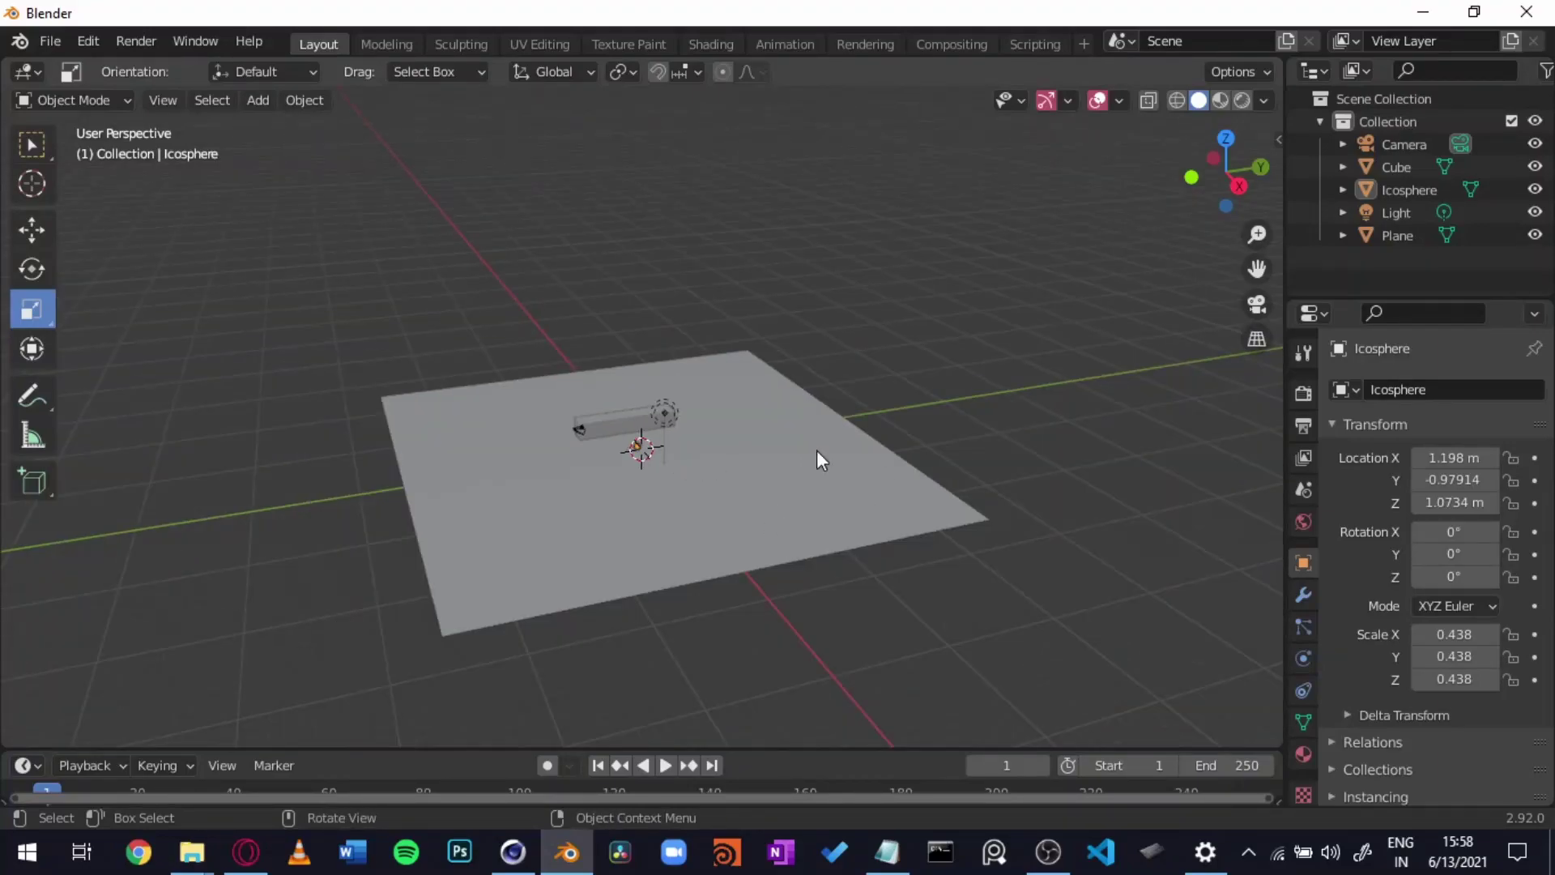
{"action": "scroll", "coordinate": [679, 415], "scroll_direction": "up", "scroll_amount": 4}
{"action": "scroll", "coordinate": [679, 415], "scroll_direction": "up", "scroll_amount": 1}
Select the camera and drag its Z arrow upward to about Z 8.10 m.
{"action": "middle_click_drag", "start_coordinate": [680, 426], "coordinate": [762, 529]}
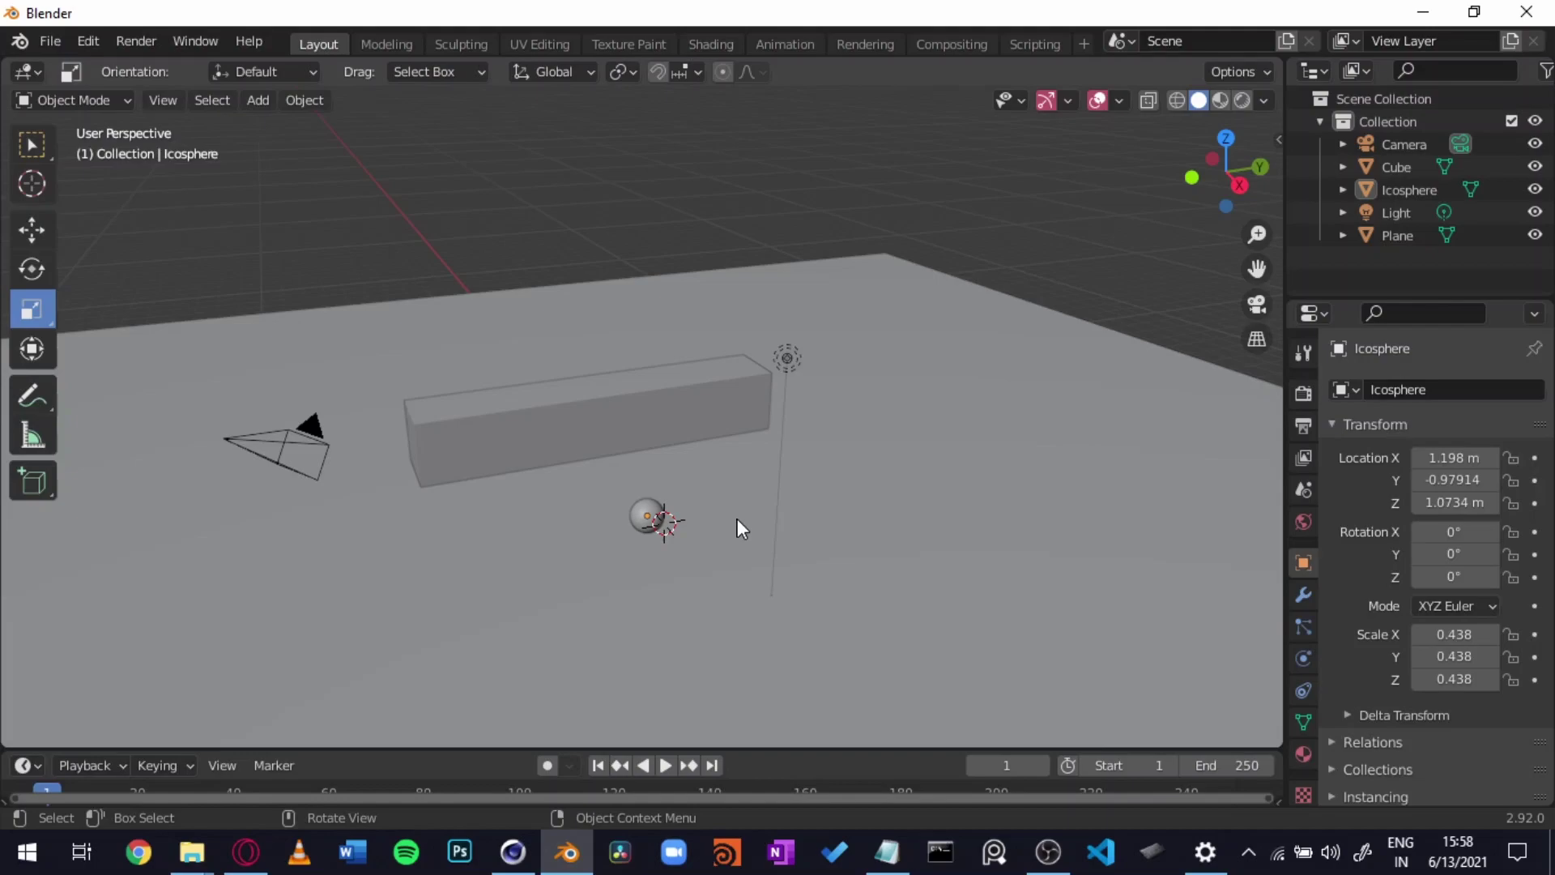
{"action": "left_click", "coordinate": [231, 443]}
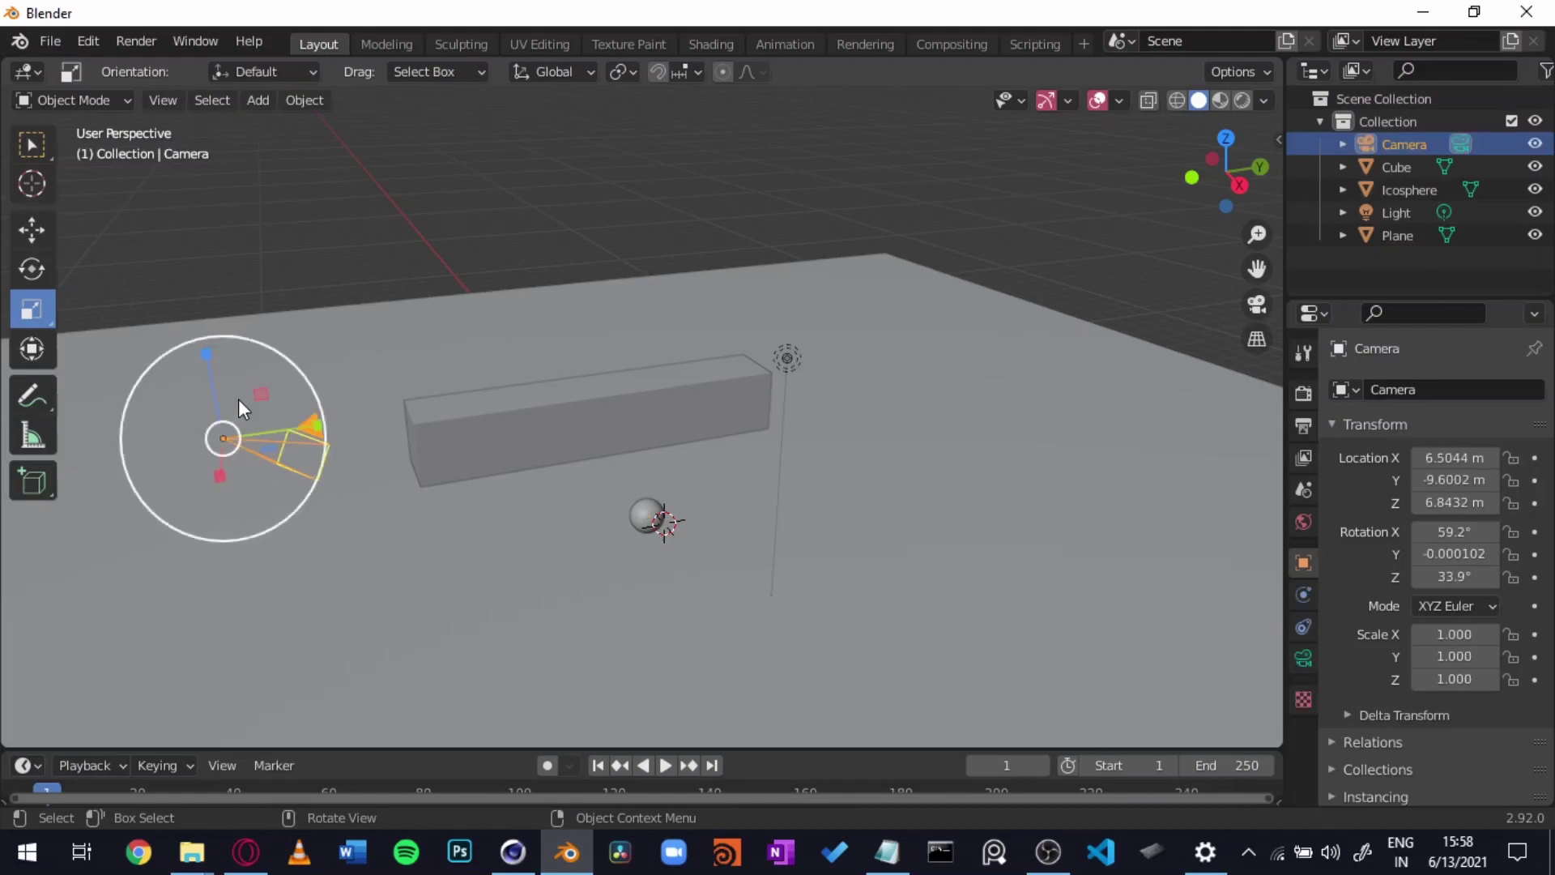
{"action": "left_click", "coordinate": [32, 229]}
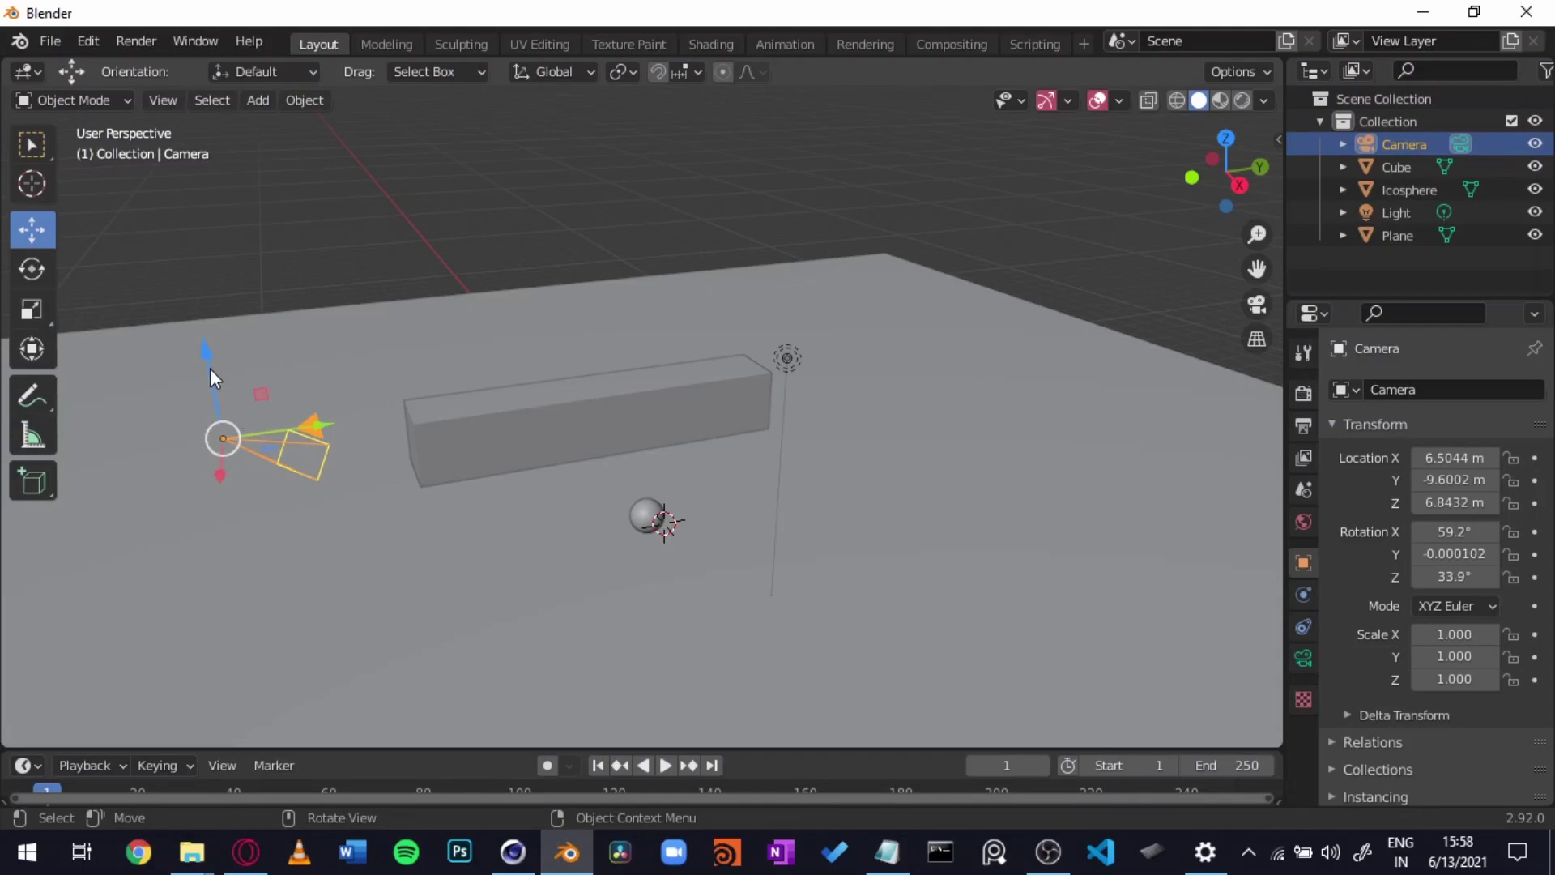
{"action": "mouse_move", "coordinate": [210, 368]}
{"action": "left_mouse_down"}
{"action": "mouse_move", "coordinate": [226, 360]}
{"action": "mouse_move", "coordinate": [207, 320]}
{"action": "mouse_move", "coordinate": [229, 387]}
{"action": "mouse_move", "coordinate": [178, 490]}
{"action": "left_mouse_up"}
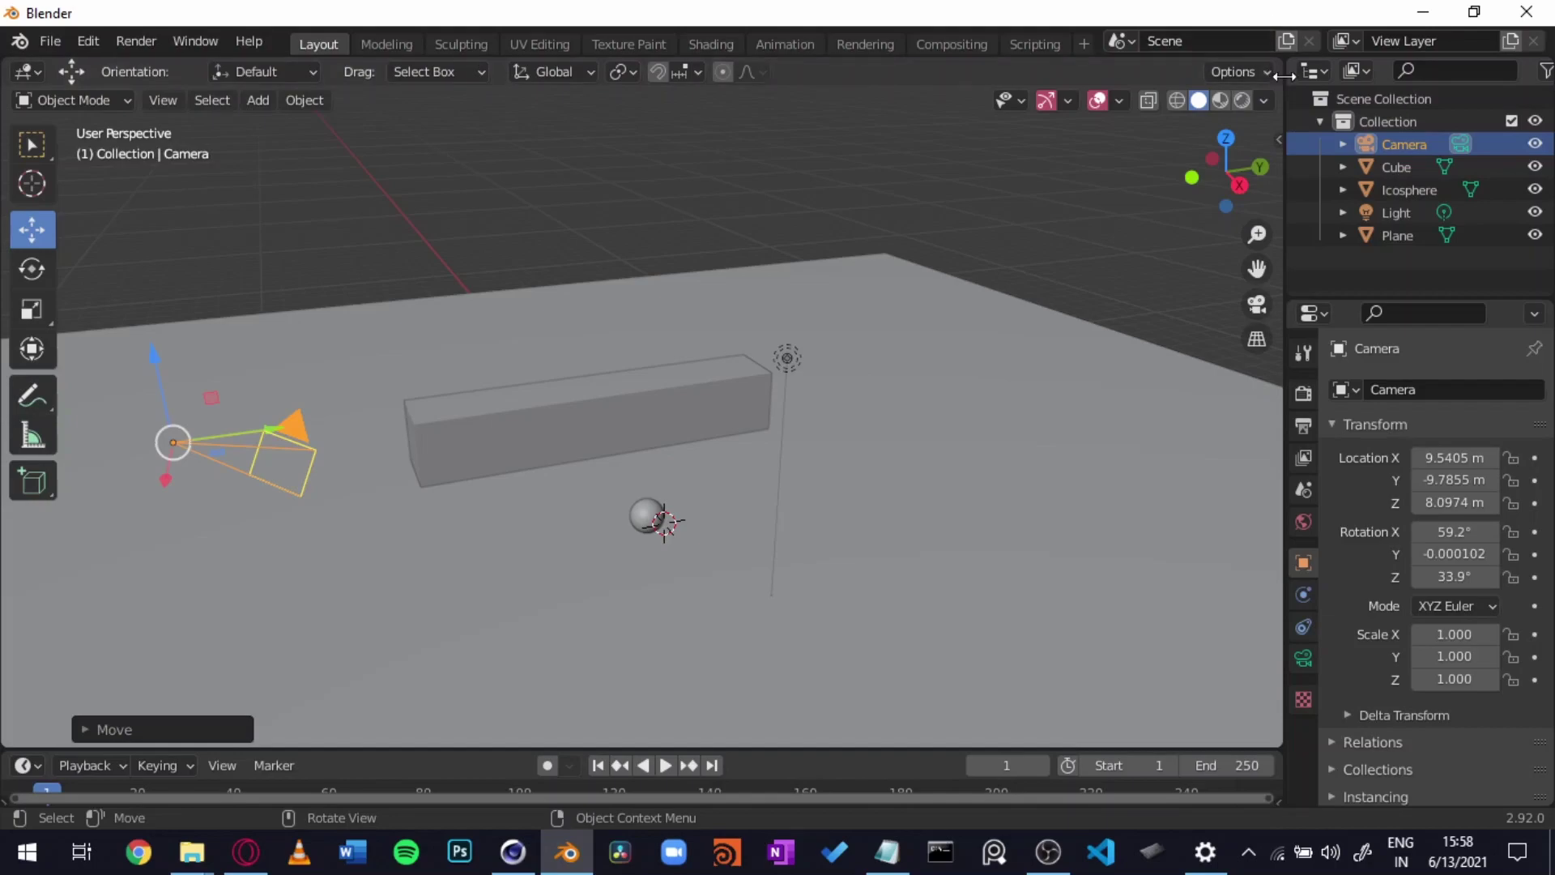
Split the 3D view side by side and set the right view to View Camera.
{"action": "left_click_drag", "start_coordinate": [1282, 61], "coordinate": [616, 426]}
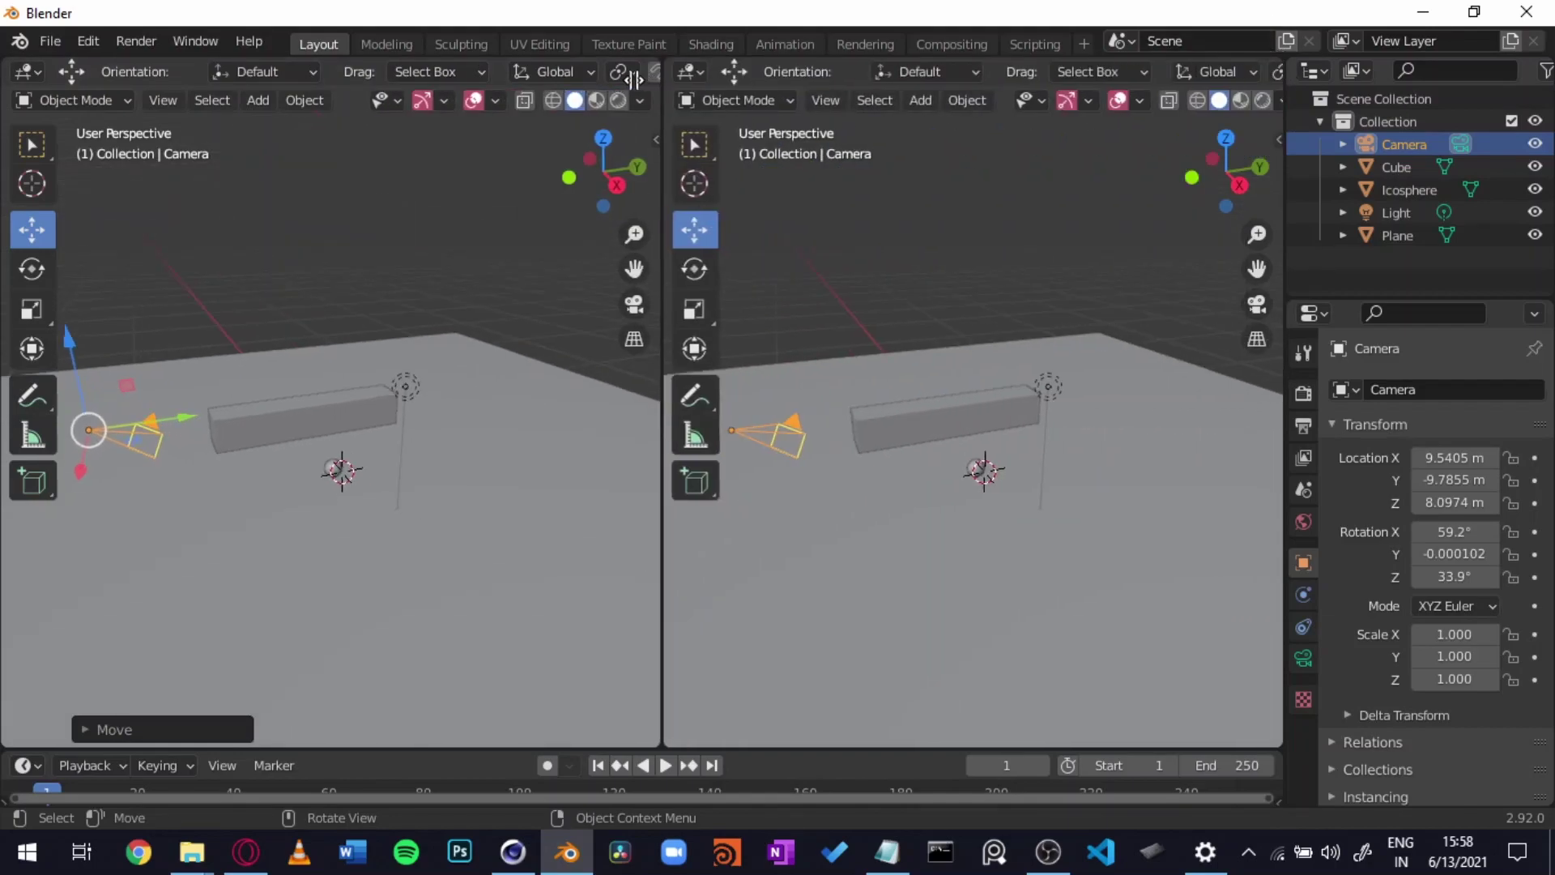
{"action": "left_click", "coordinate": [895, 498]}
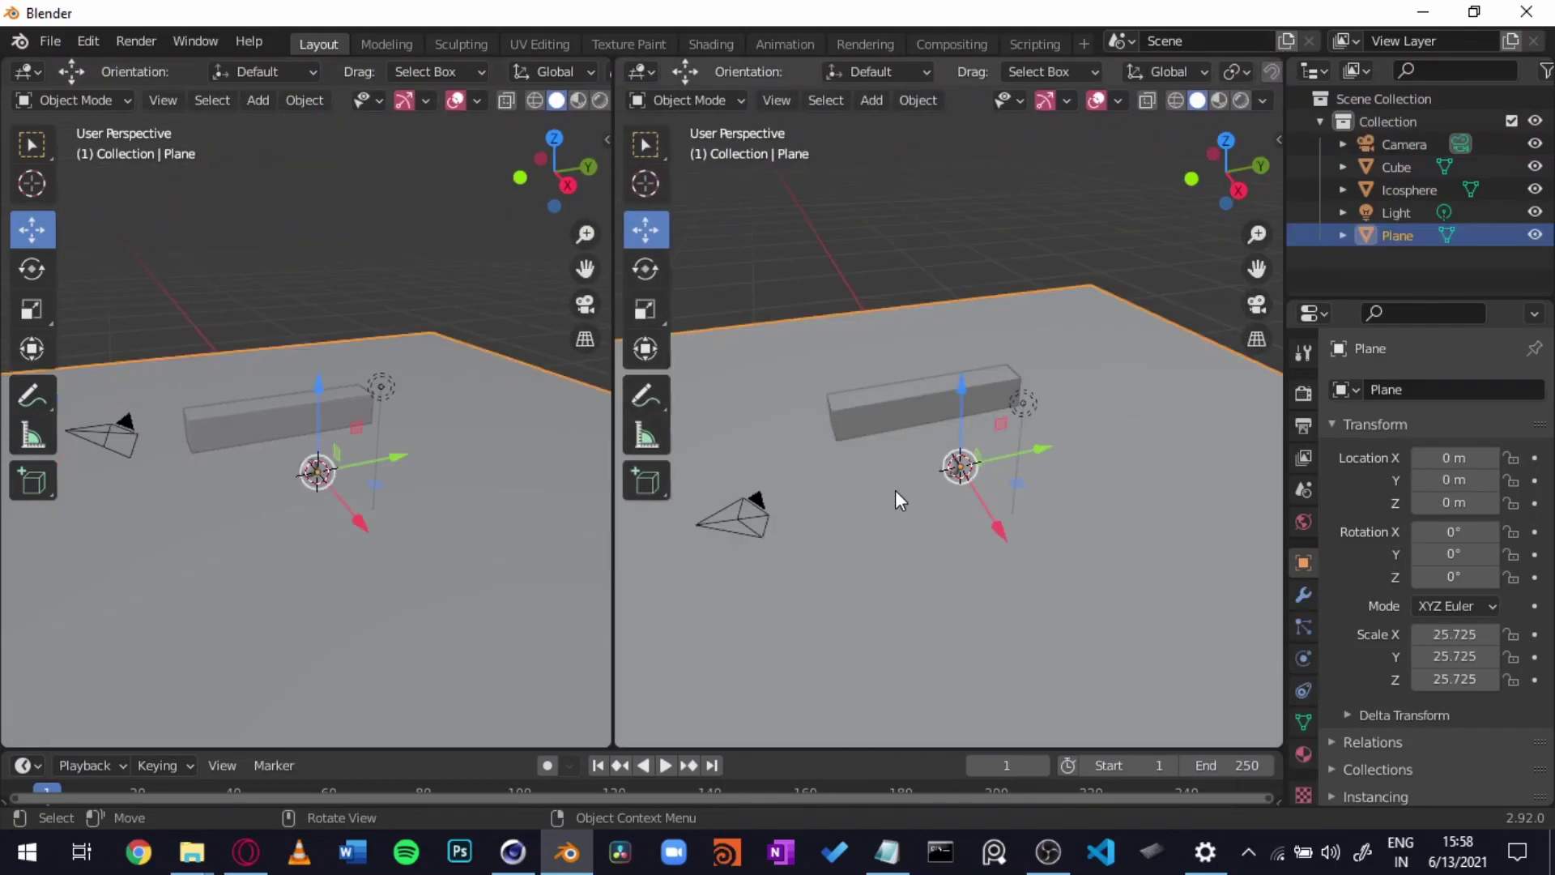
{"action": "key", "text": "grave"}
{"action": "left_click", "coordinate": [769, 584]}
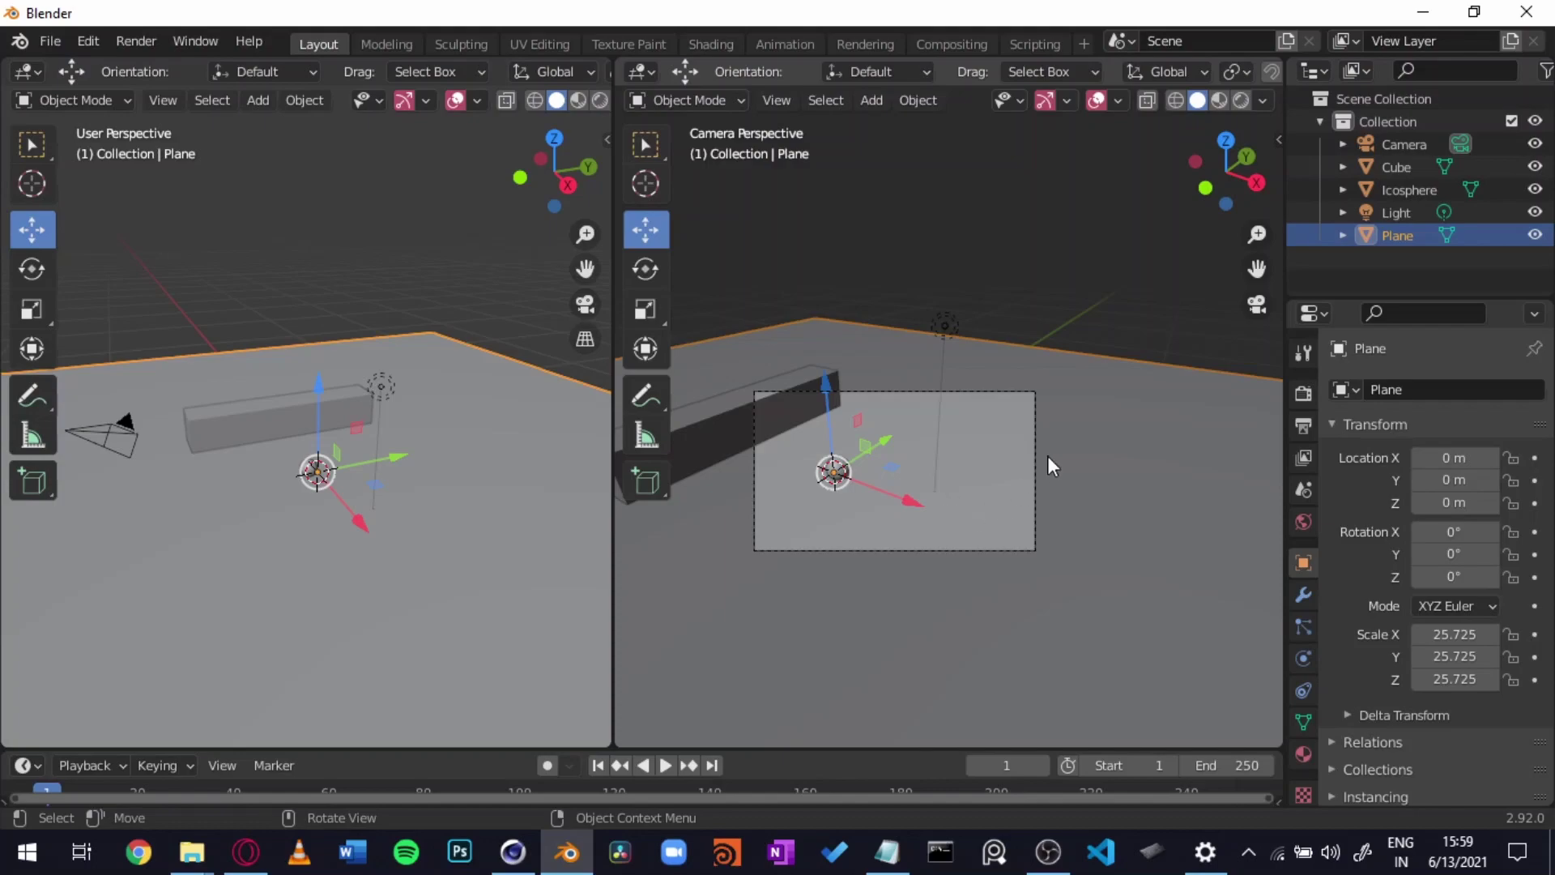
{"action": "mouse_move", "coordinate": [1049, 456]}
{"action": "middle_mouse_down"}
{"action": "mouse_move", "coordinate": [750, 469]}
{"action": "mouse_move", "coordinate": [663, 453]}
{"action": "mouse_move", "coordinate": [956, 423]}
{"action": "mouse_move", "coordinate": [978, 466]}
{"action": "middle_mouse_up"}
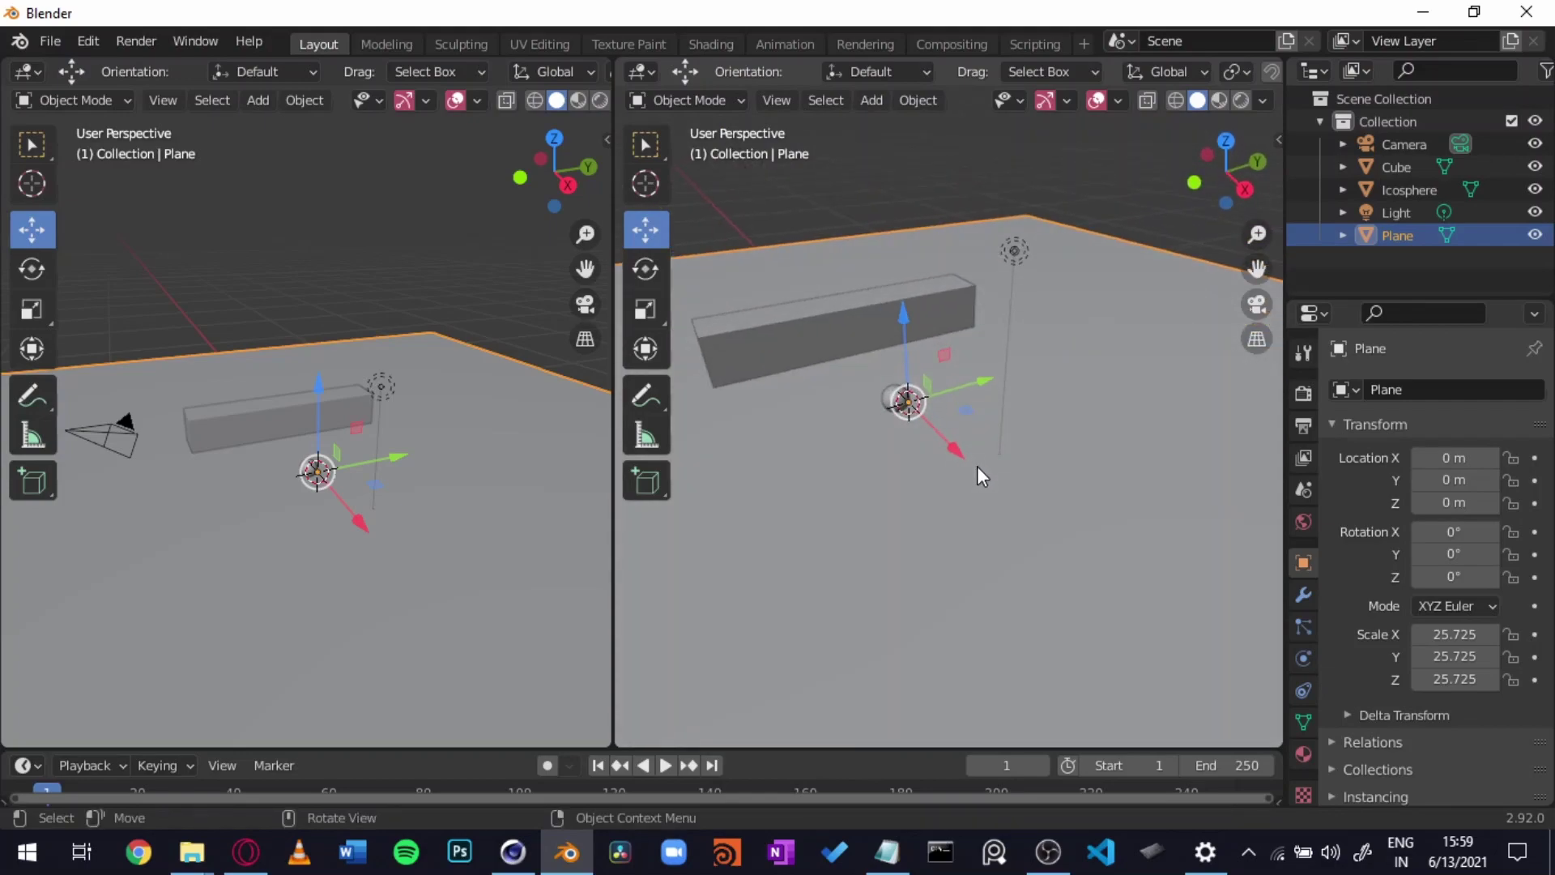
{"action": "key", "text": "grave"}
{"action": "left_click", "coordinate": [855, 557]}
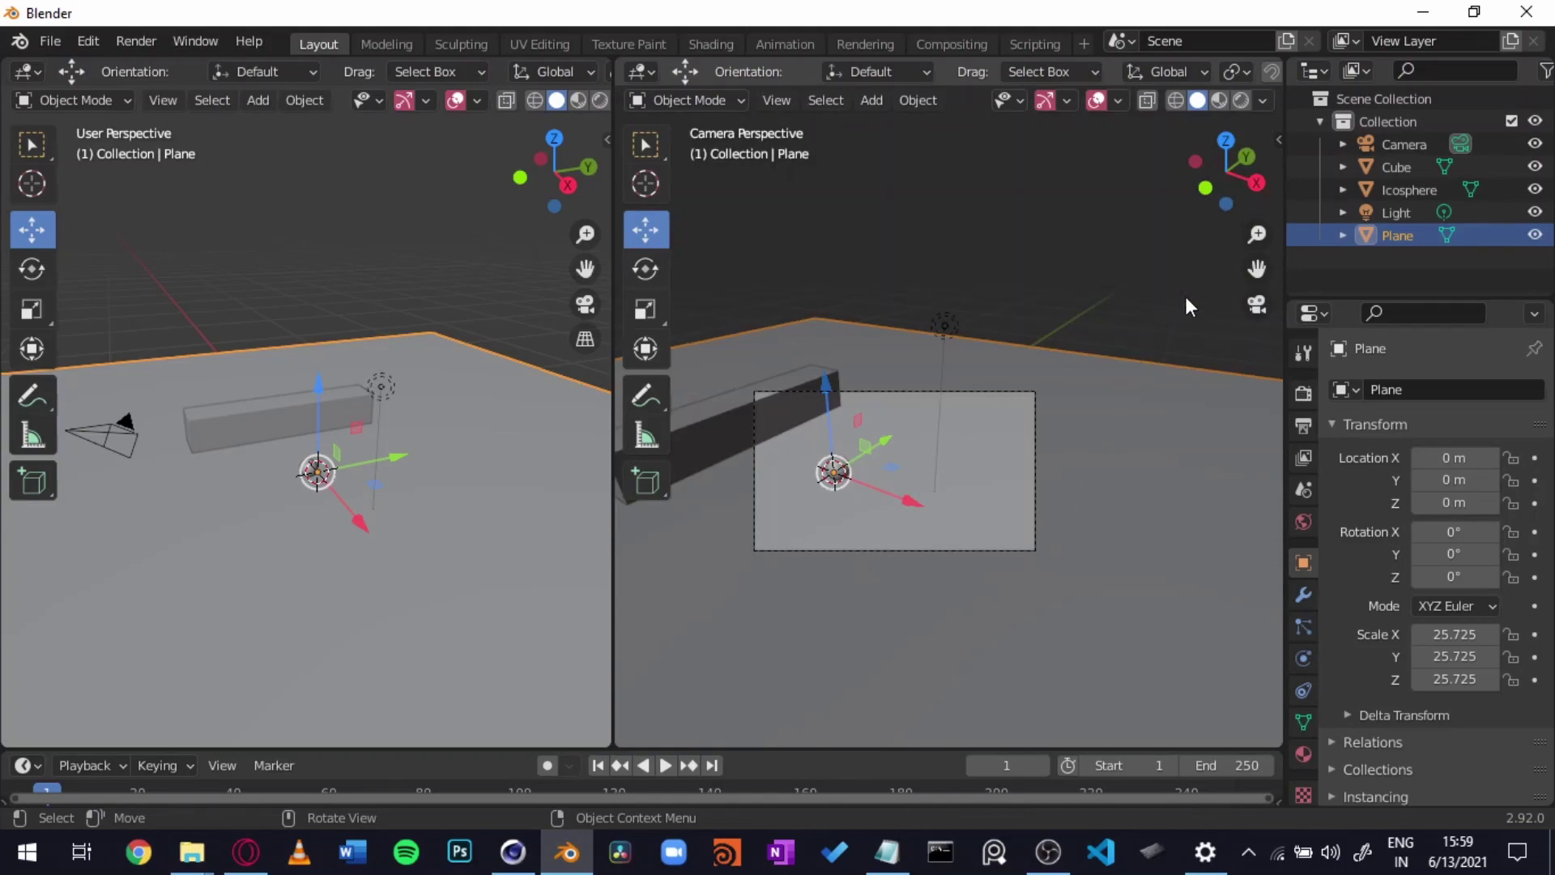
Enable Camera to View in the right view's View settings, then hide the sidebar.
{"action": "left_click", "coordinate": [1278, 140]}
{"action": "left_click", "coordinate": [1271, 239]}
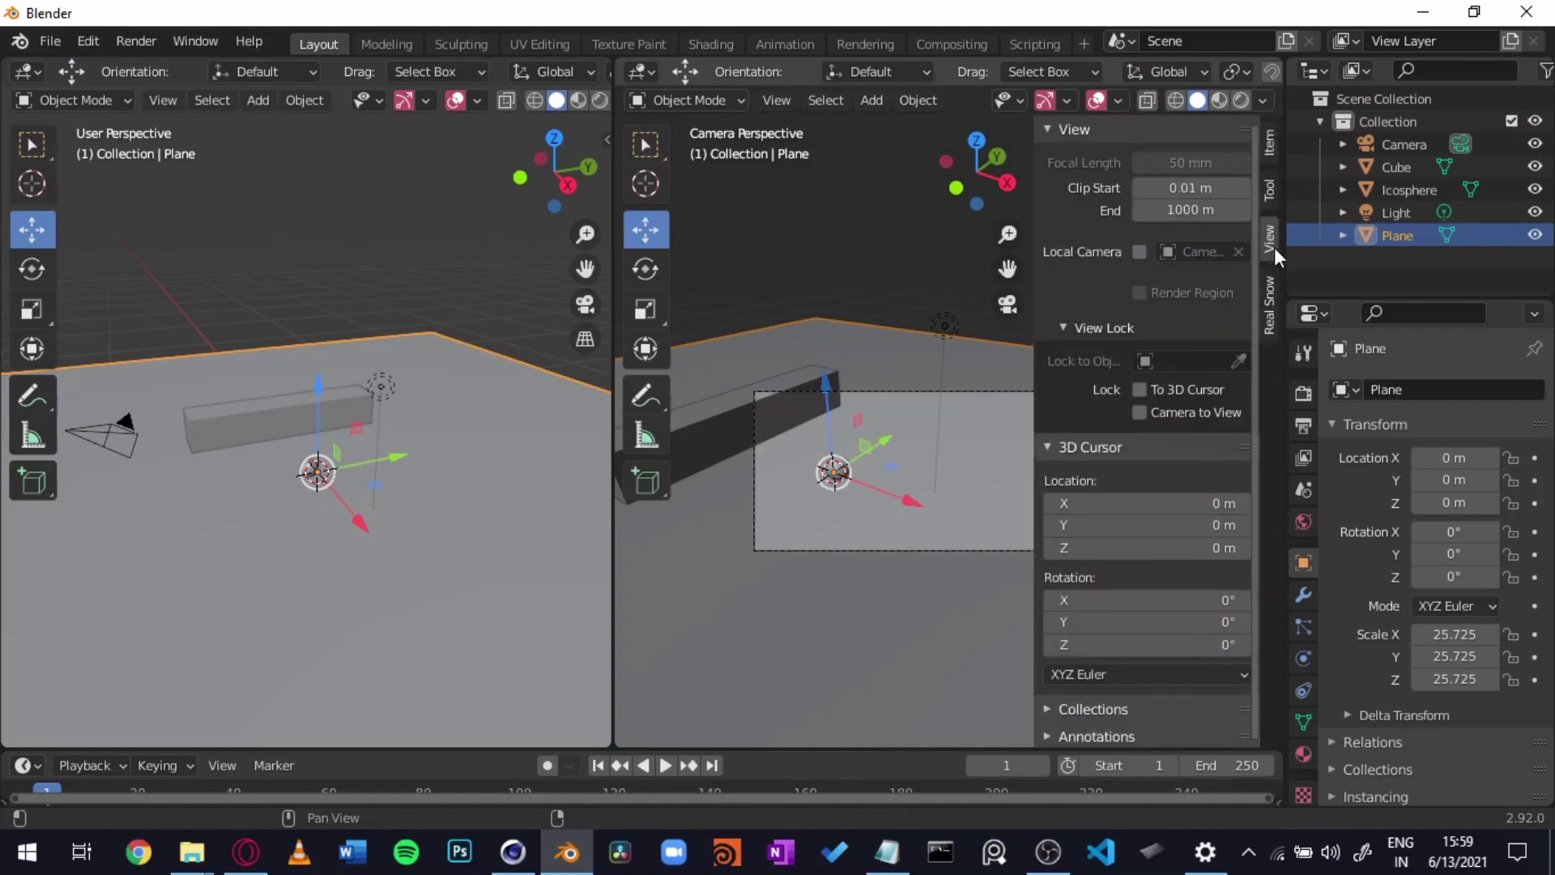
{"action": "left_click", "coordinate": [1146, 414]}
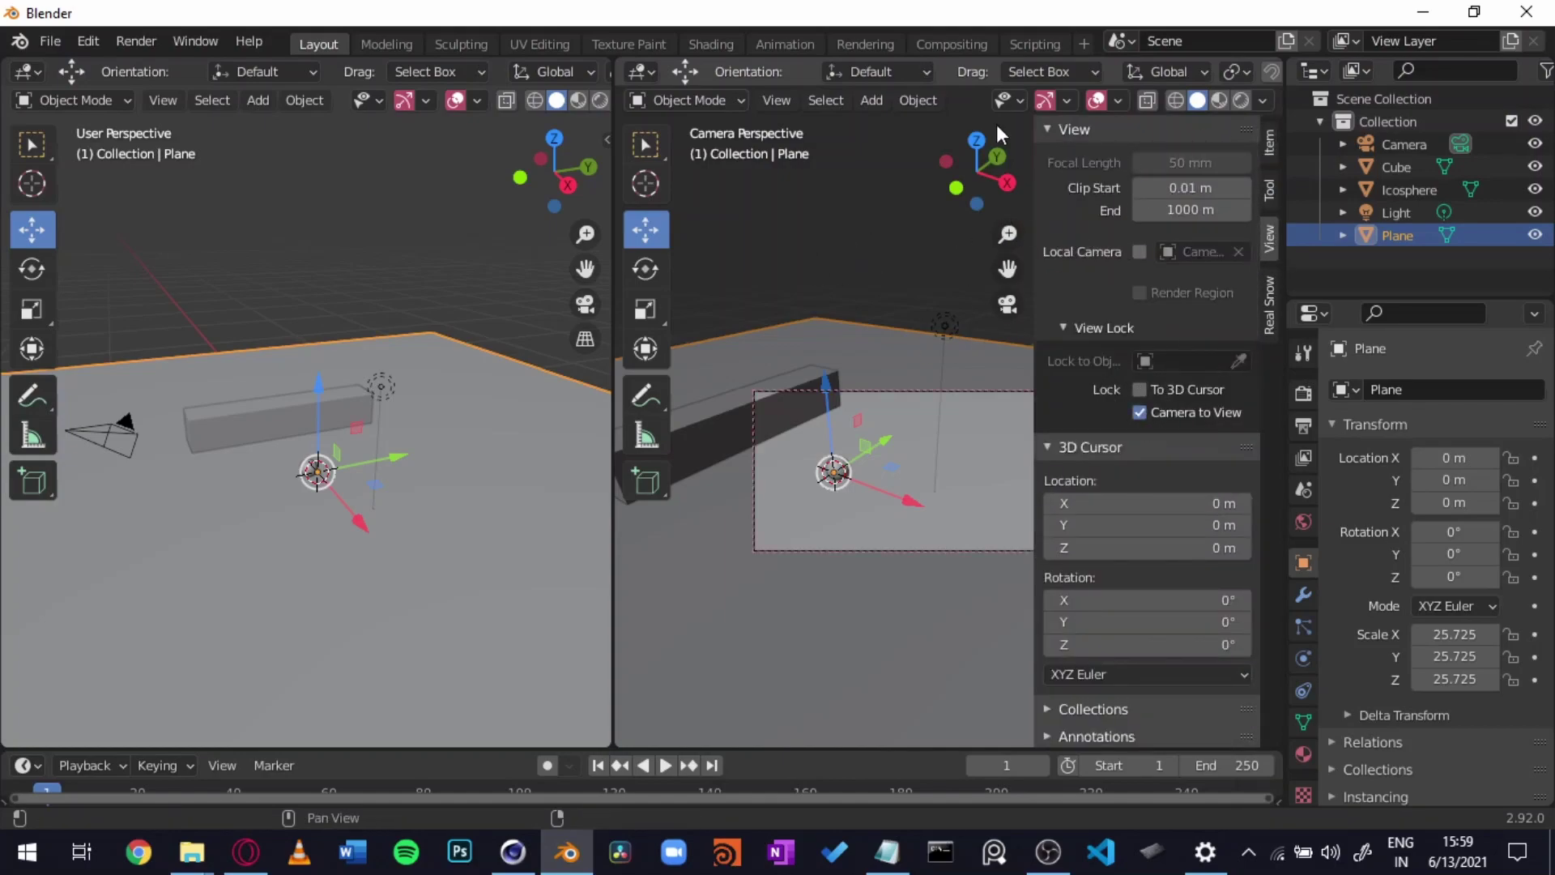
{"action": "key", "text": "n"}
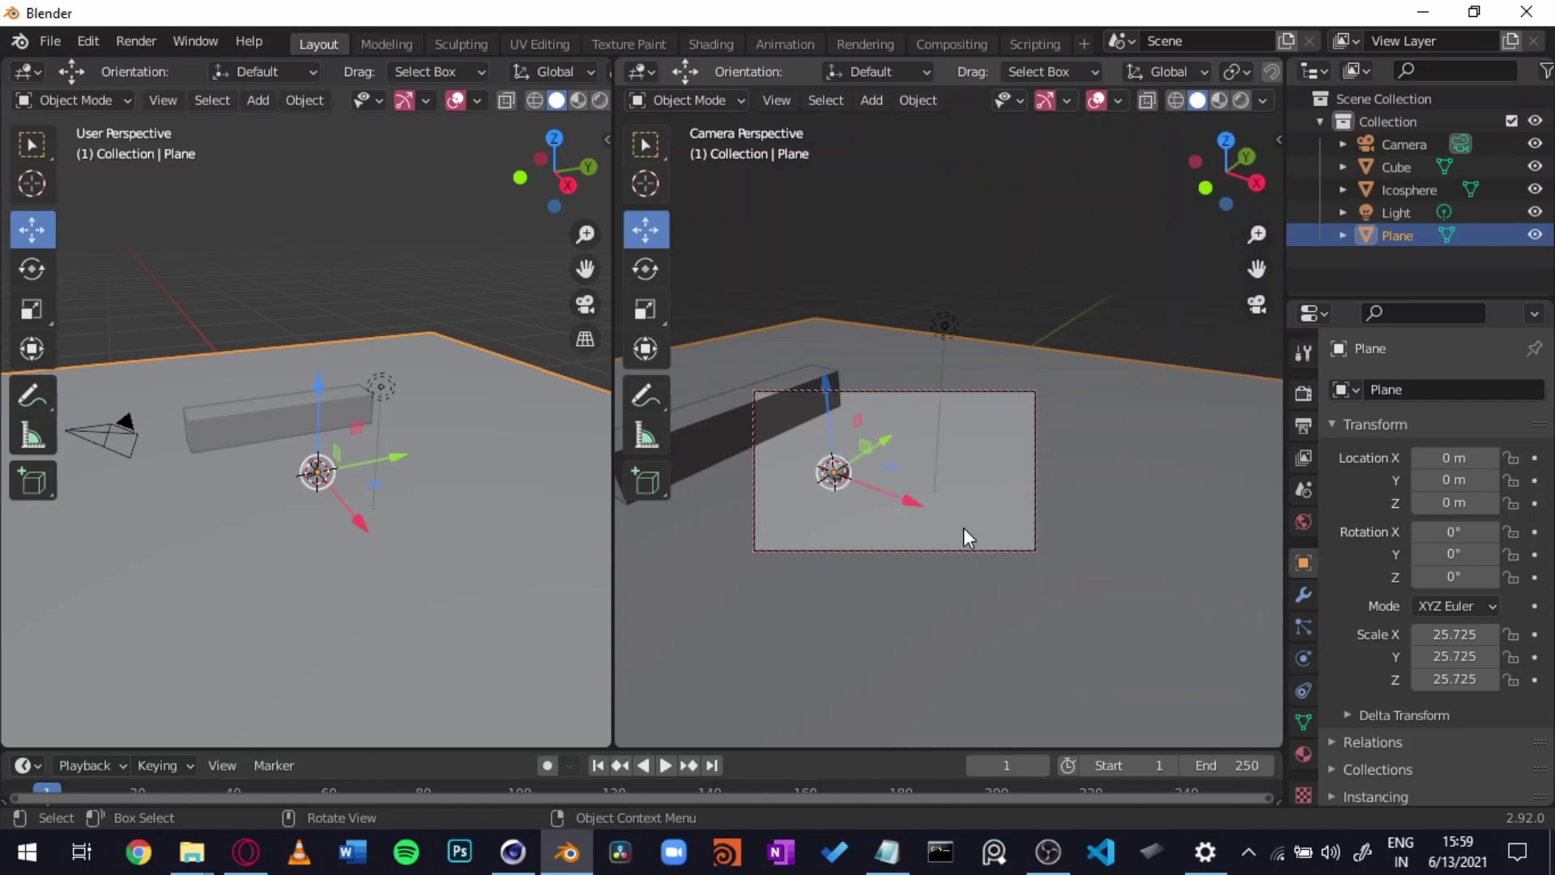
Orbit the camera-locked right view until the sphere sits centred in the camera frame.
{"action": "middle_click_drag", "start_coordinate": [964, 528], "coordinate": [931, 497]}
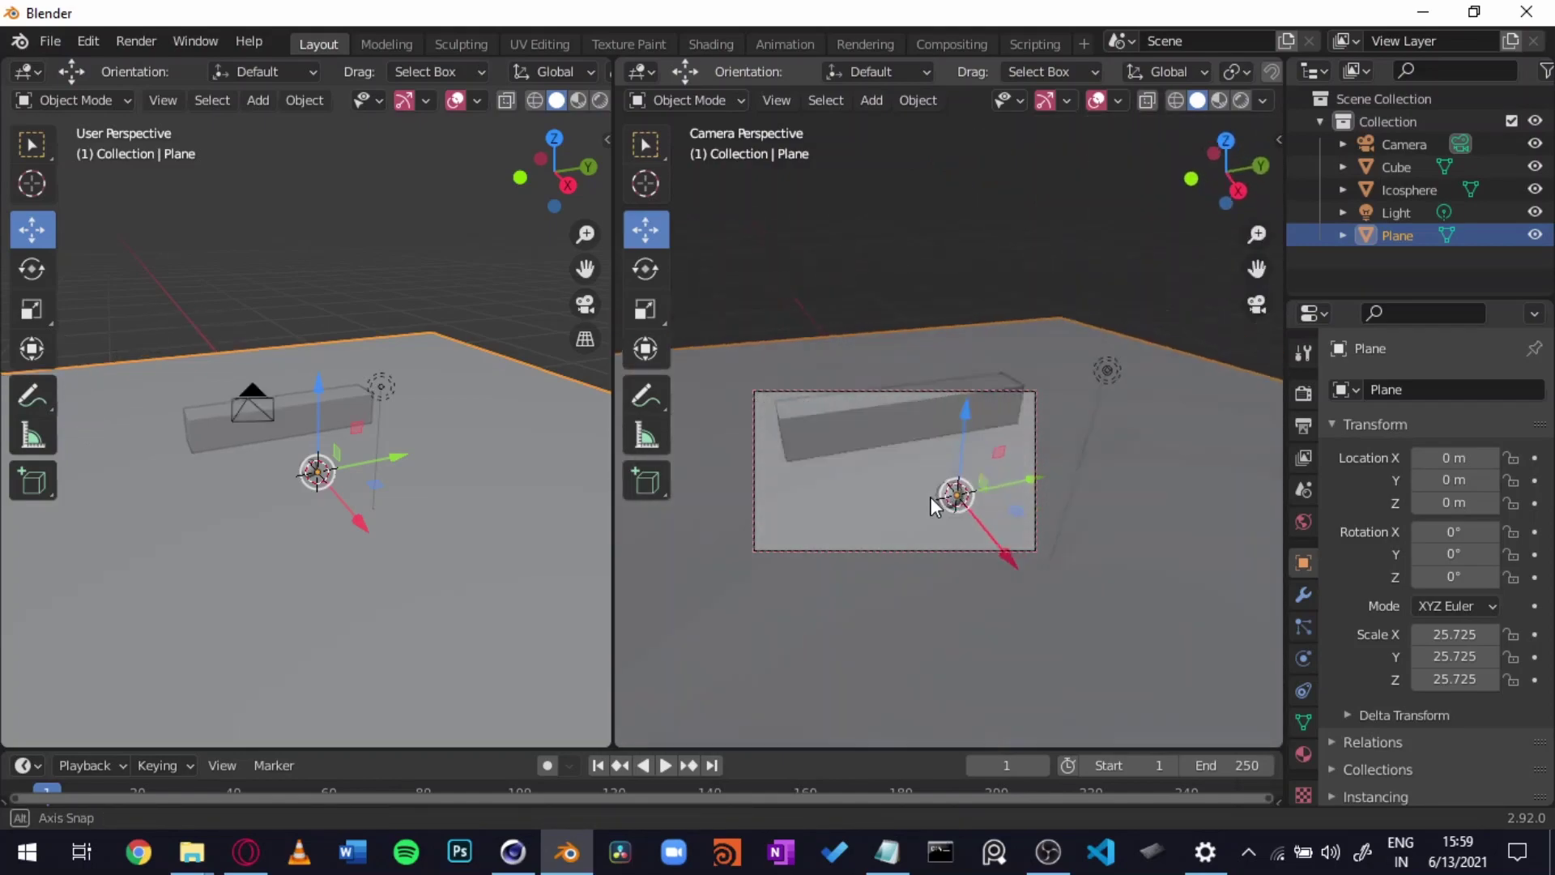
{"action": "middle_click_drag", "start_coordinate": [930, 497], "coordinate": [962, 521]}
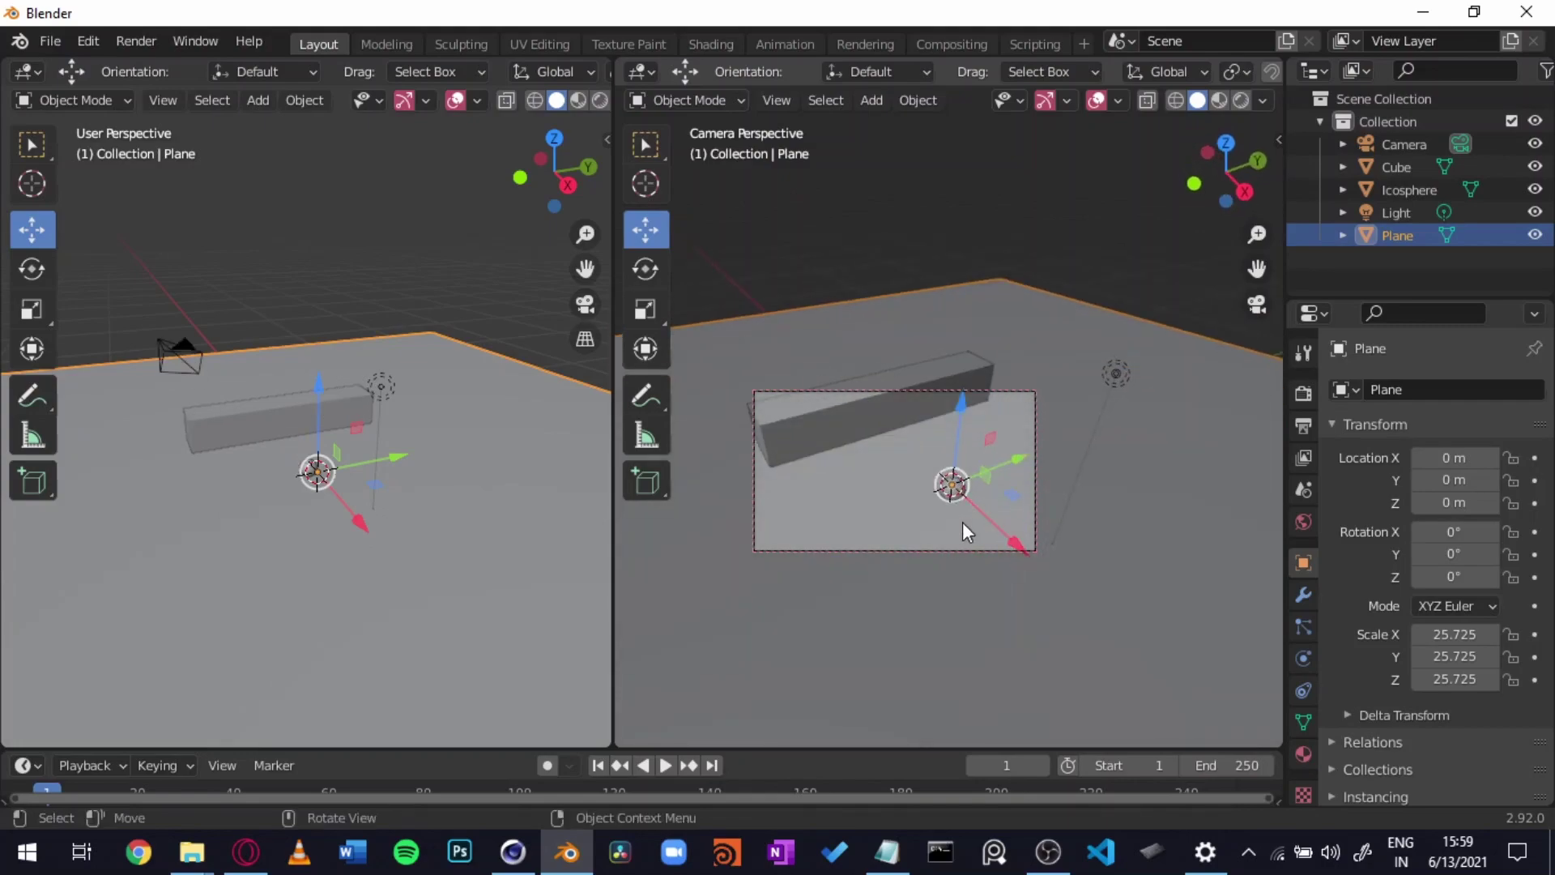
{"action": "scroll", "coordinate": [962, 521], "scroll_direction": "up", "scroll_amount": 2}
{"action": "scroll", "coordinate": [961, 521], "scroll_direction": "up", "scroll_amount": 2}
{"action": "scroll", "coordinate": [967, 521], "scroll_direction": "up", "scroll_amount": 2}
{"action": "scroll", "coordinate": [967, 522], "scroll_direction": "up", "scroll_amount": 2}
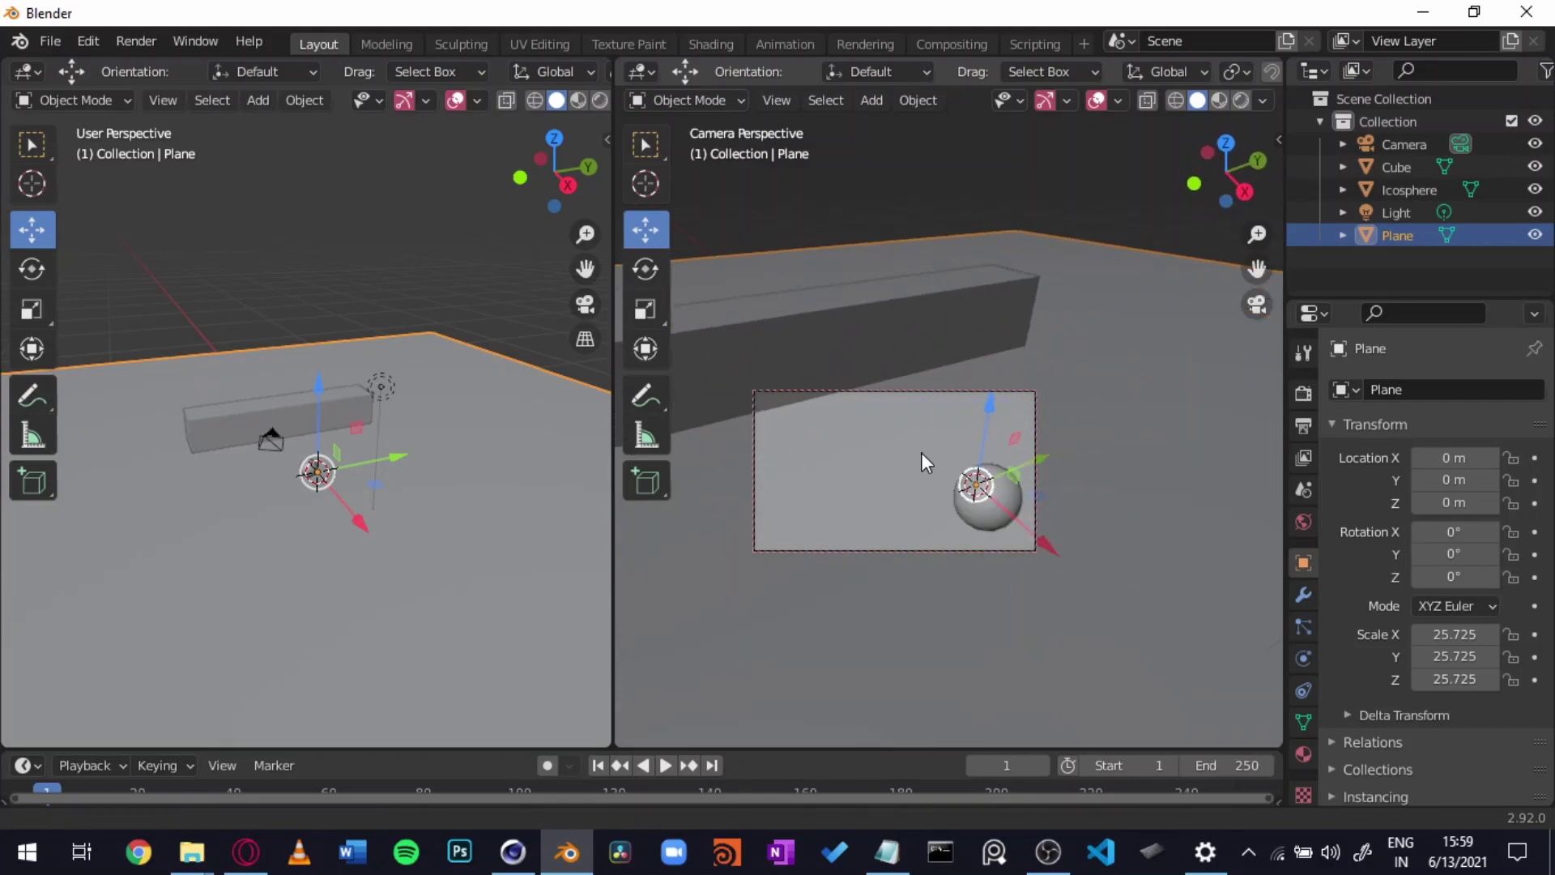
{"action": "mouse_move", "coordinate": [921, 452]}
{"action": "middle_mouse_down"}
{"action": "mouse_move", "coordinate": [872, 456]}
{"action": "mouse_move", "coordinate": [956, 539]}
{"action": "mouse_move", "coordinate": [801, 510]}
{"action": "mouse_move", "coordinate": [763, 477]}
{"action": "mouse_move", "coordinate": [895, 487]}
{"action": "mouse_move", "coordinate": [1009, 438]}
{"action": "mouse_move", "coordinate": [994, 424]}
{"action": "mouse_move", "coordinate": [915, 510]}
{"action": "mouse_move", "coordinate": [839, 536]}
{"action": "mouse_move", "coordinate": [888, 495]}
{"action": "mouse_move", "coordinate": [1042, 525]}
{"action": "mouse_move", "coordinate": [972, 492]}
{"action": "middle_mouse_up"}
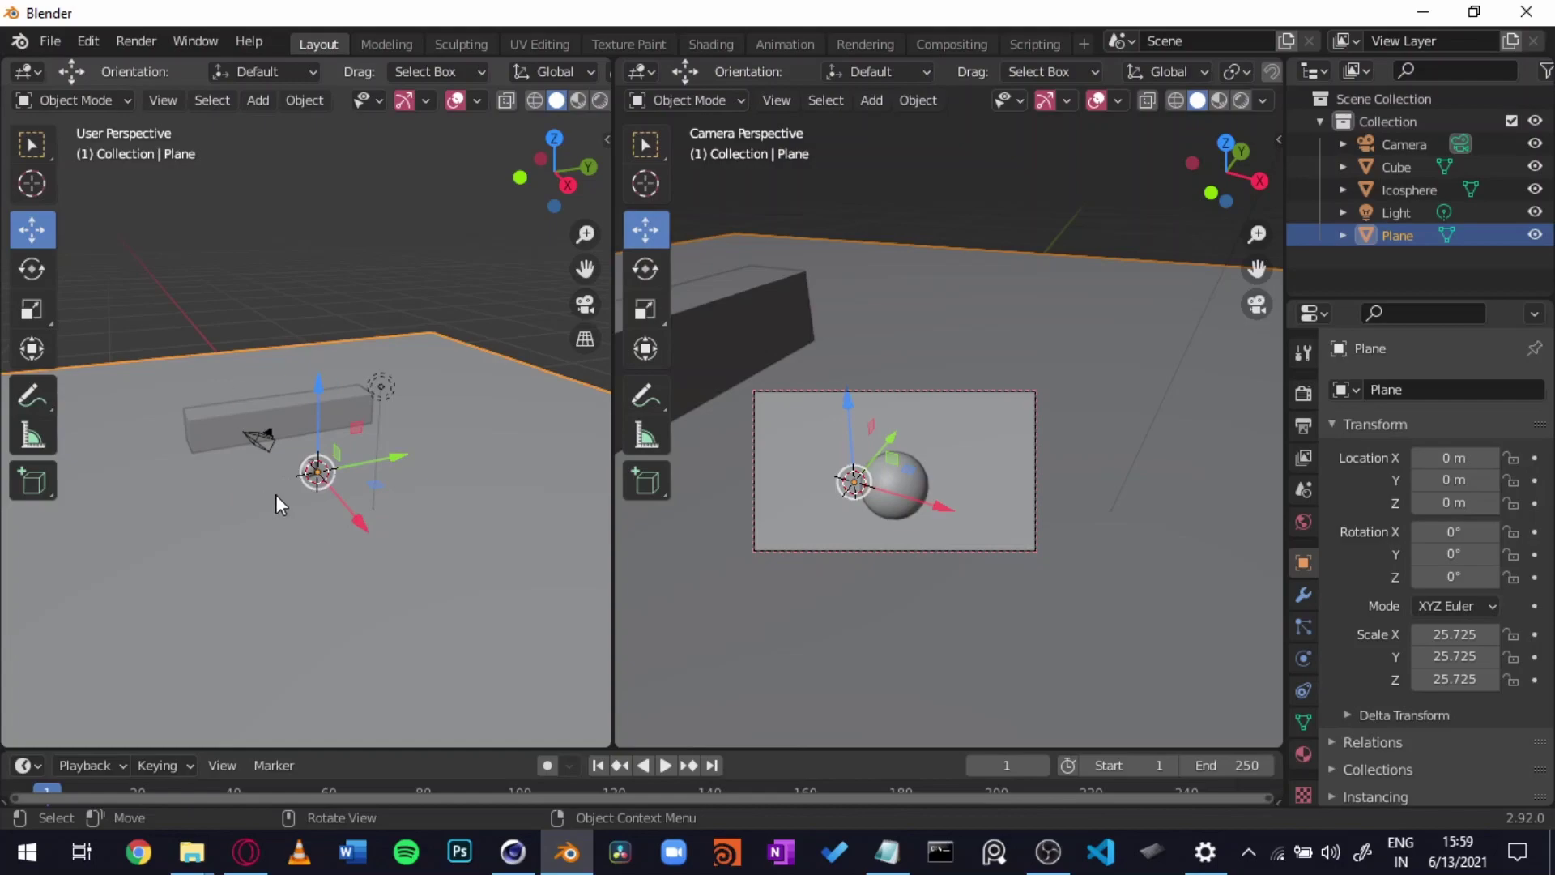
{"action": "mouse_move", "coordinate": [830, 555]}
{"action": "middle_mouse_down"}
{"action": "mouse_move", "coordinate": [804, 477]}
{"action": "mouse_move", "coordinate": [900, 483]}
{"action": "mouse_move", "coordinate": [854, 496]}
{"action": "mouse_move", "coordinate": [967, 452]}
{"action": "mouse_move", "coordinate": [825, 465]}
{"action": "mouse_move", "coordinate": [875, 498]}
{"action": "mouse_move", "coordinate": [831, 502]}
{"action": "mouse_move", "coordinate": [875, 473]}
{"action": "mouse_move", "coordinate": [842, 493]}
{"action": "mouse_move", "coordinate": [912, 497]}
{"action": "mouse_move", "coordinate": [898, 491]}
{"action": "middle_mouse_up"}
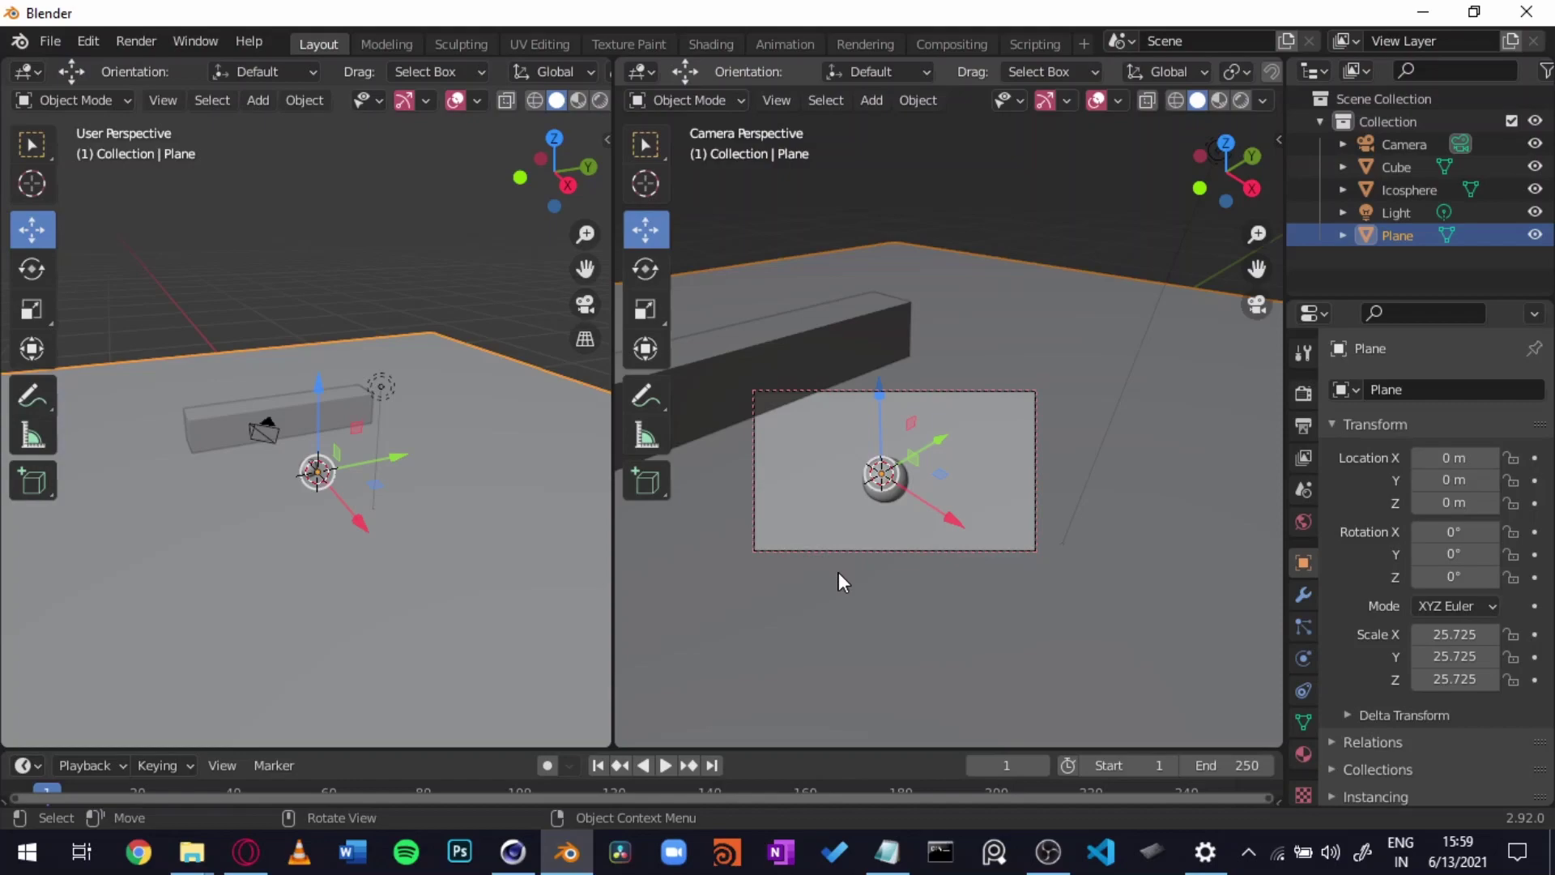
In Cinema 4D, reset to the Startup layout and widen the object and attribute panels.
{"action": "left_click", "coordinate": [512, 851]}
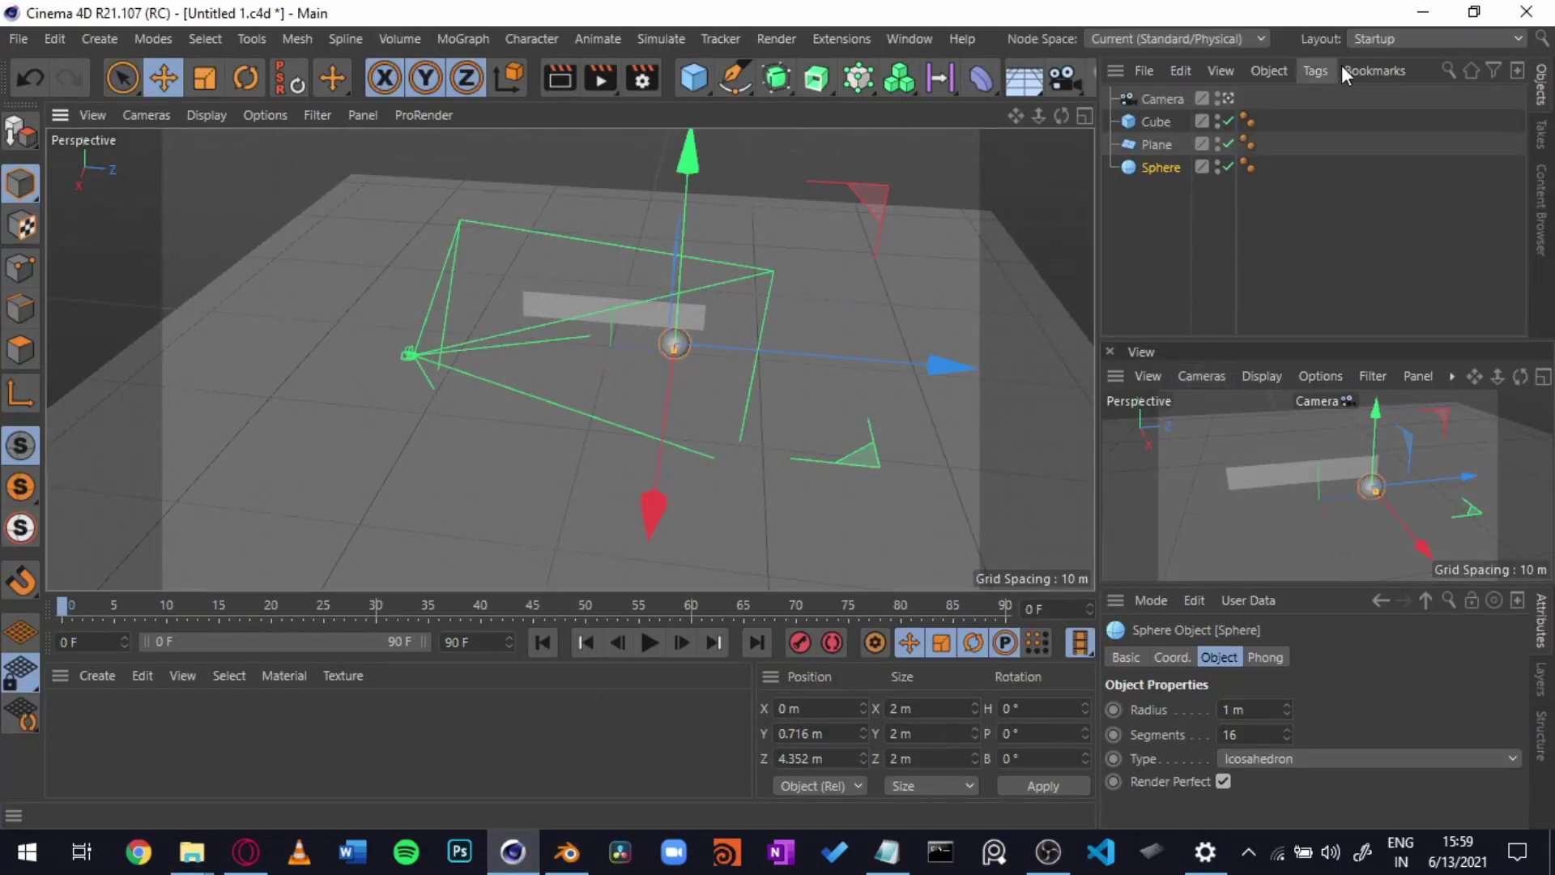
{"action": "left_click", "coordinate": [1386, 42]}
{"action": "left_click", "coordinate": [1421, 288]}
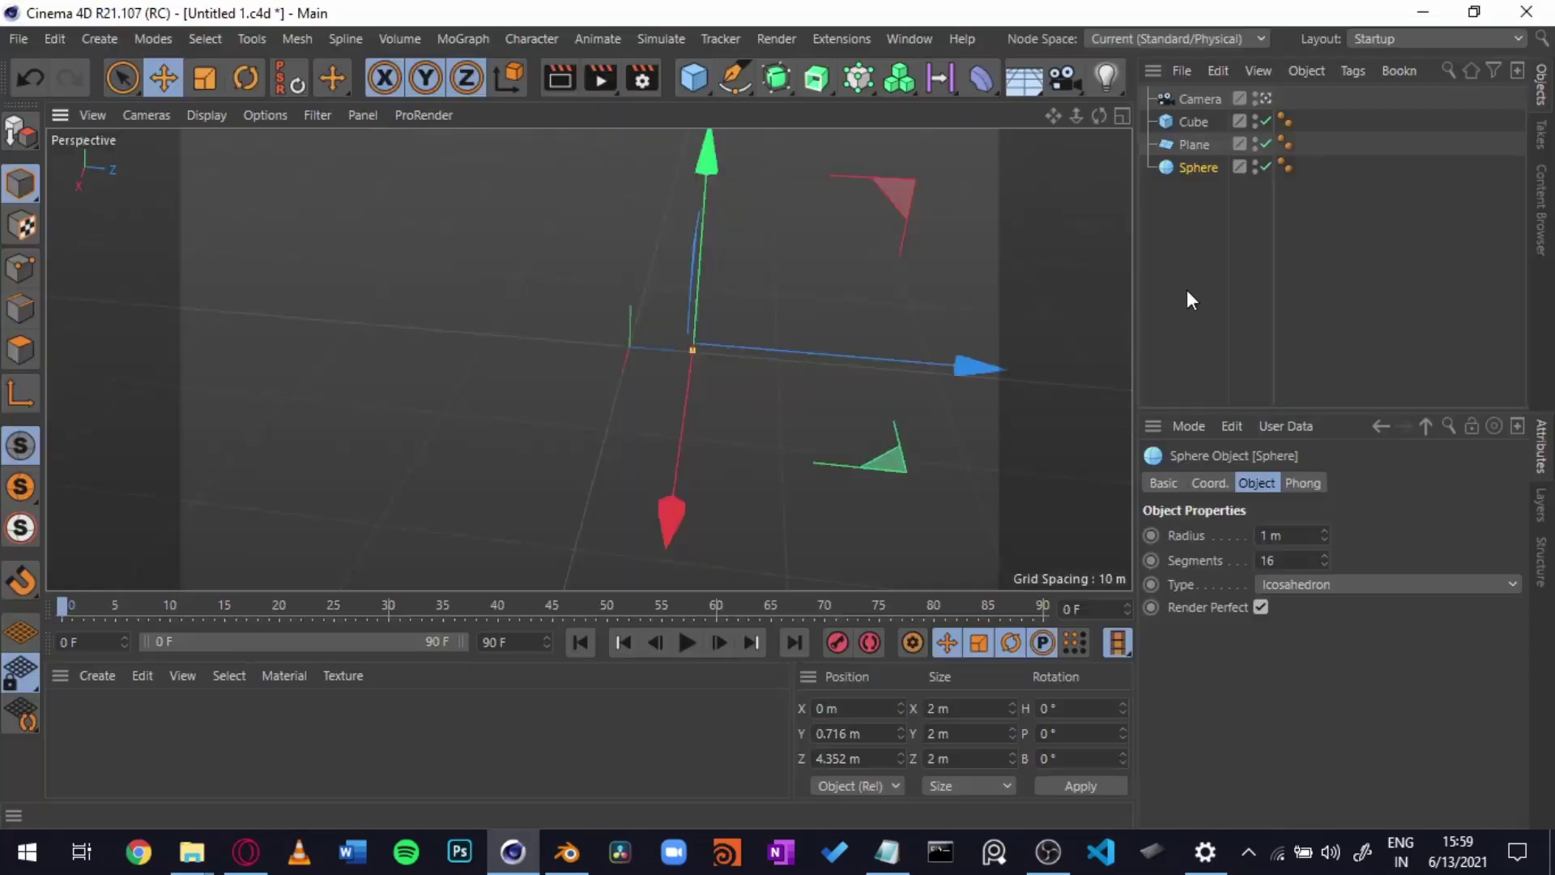
{"action": "left_click_drag", "start_coordinate": [1133, 301], "coordinate": [1011, 301]}
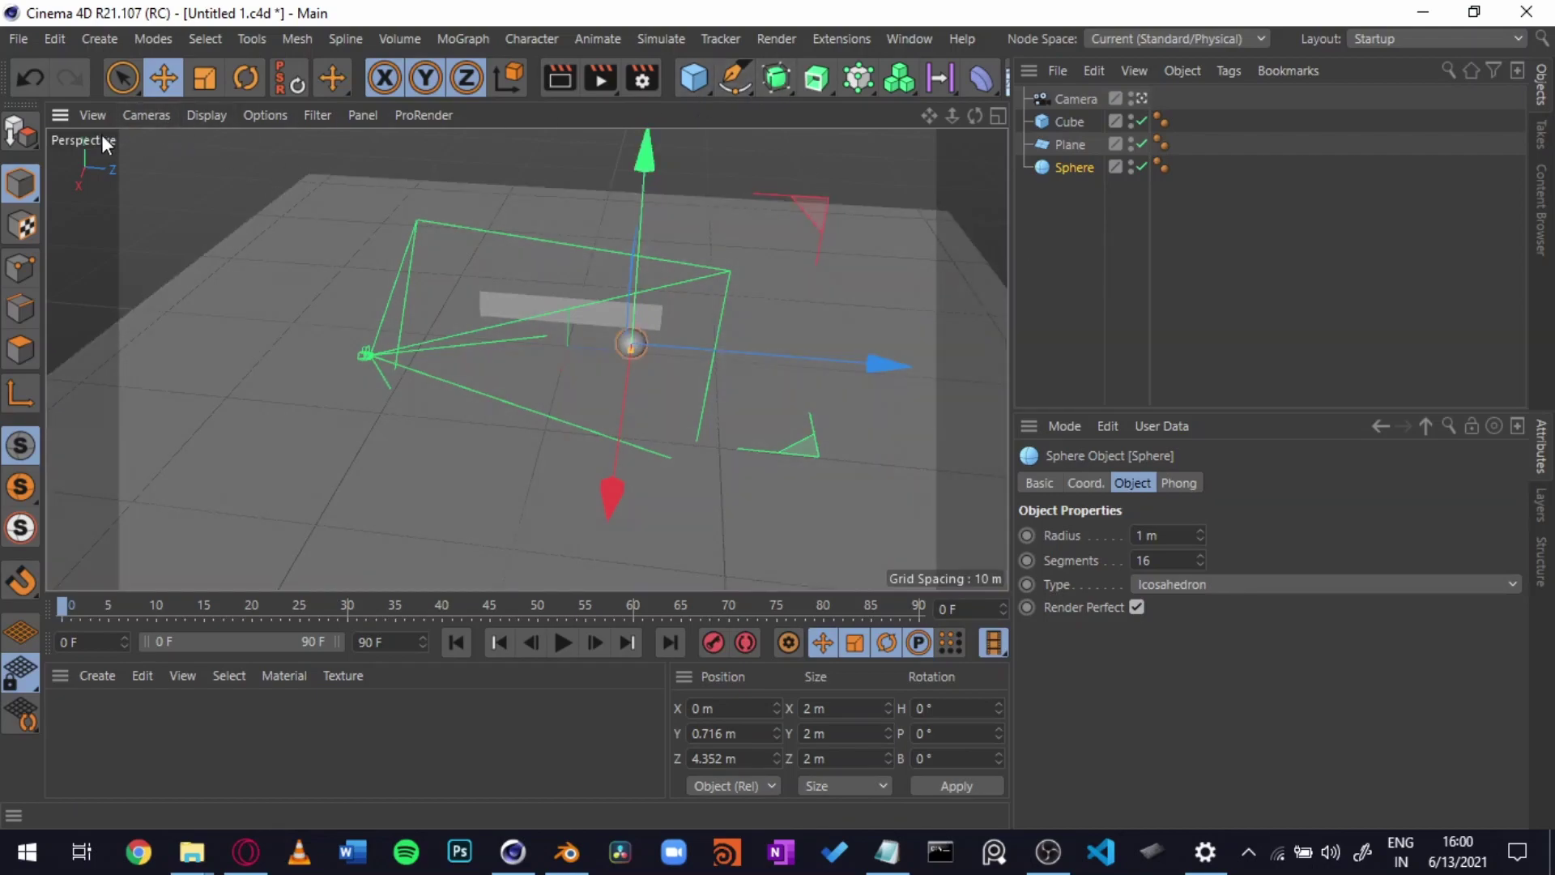
In Blender, split the camera view, then merge it back with Join Areas.
{"action": "left_click", "coordinate": [567, 852]}
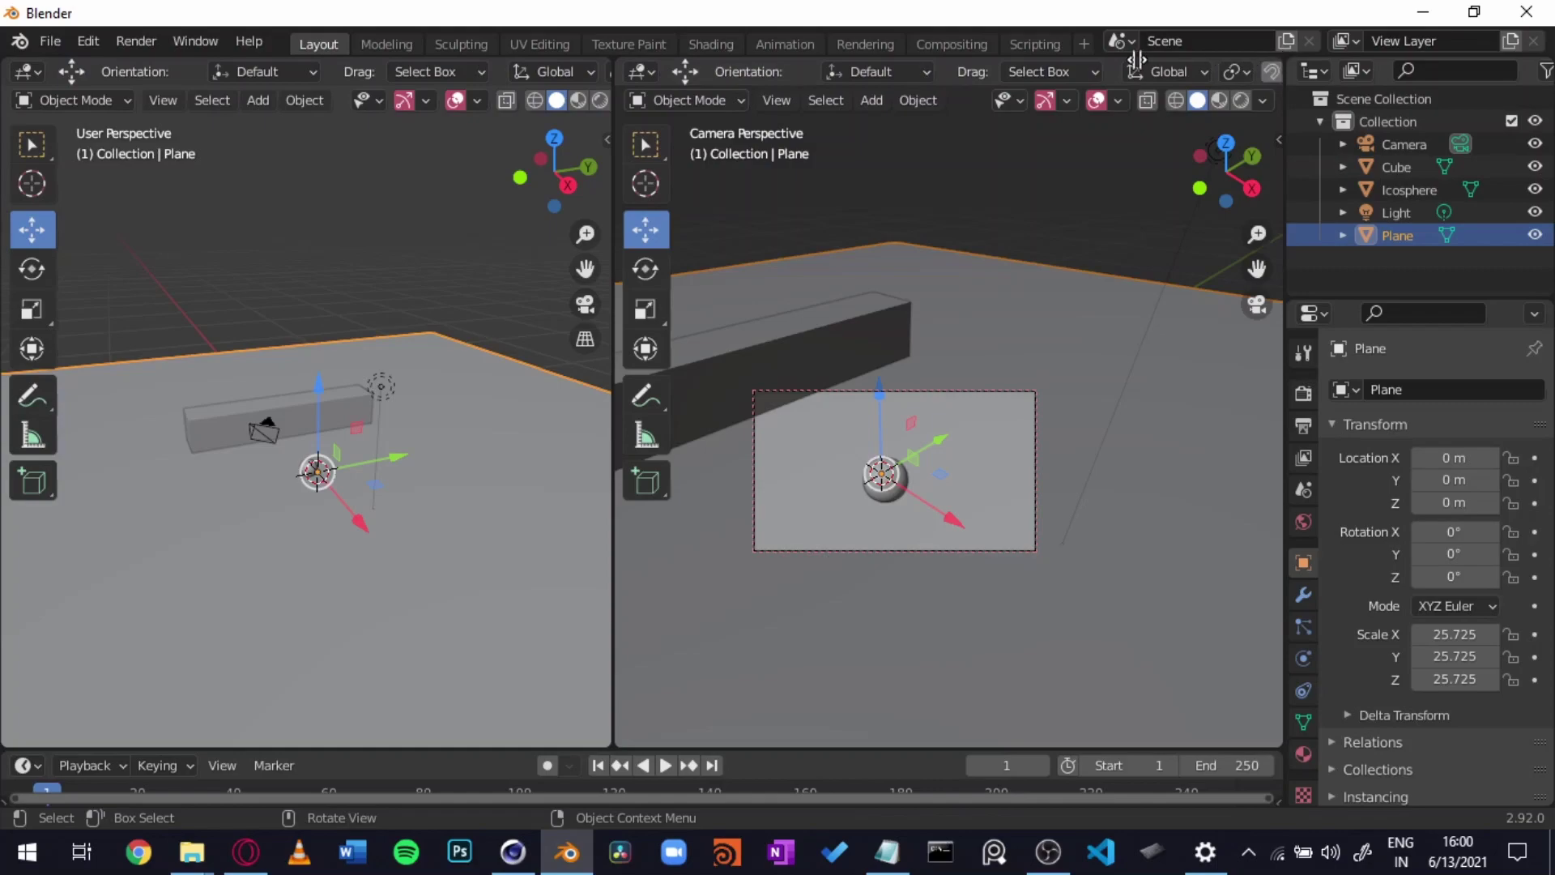
{"action": "left_click_drag", "start_coordinate": [1135, 62], "coordinate": [937, 377]}
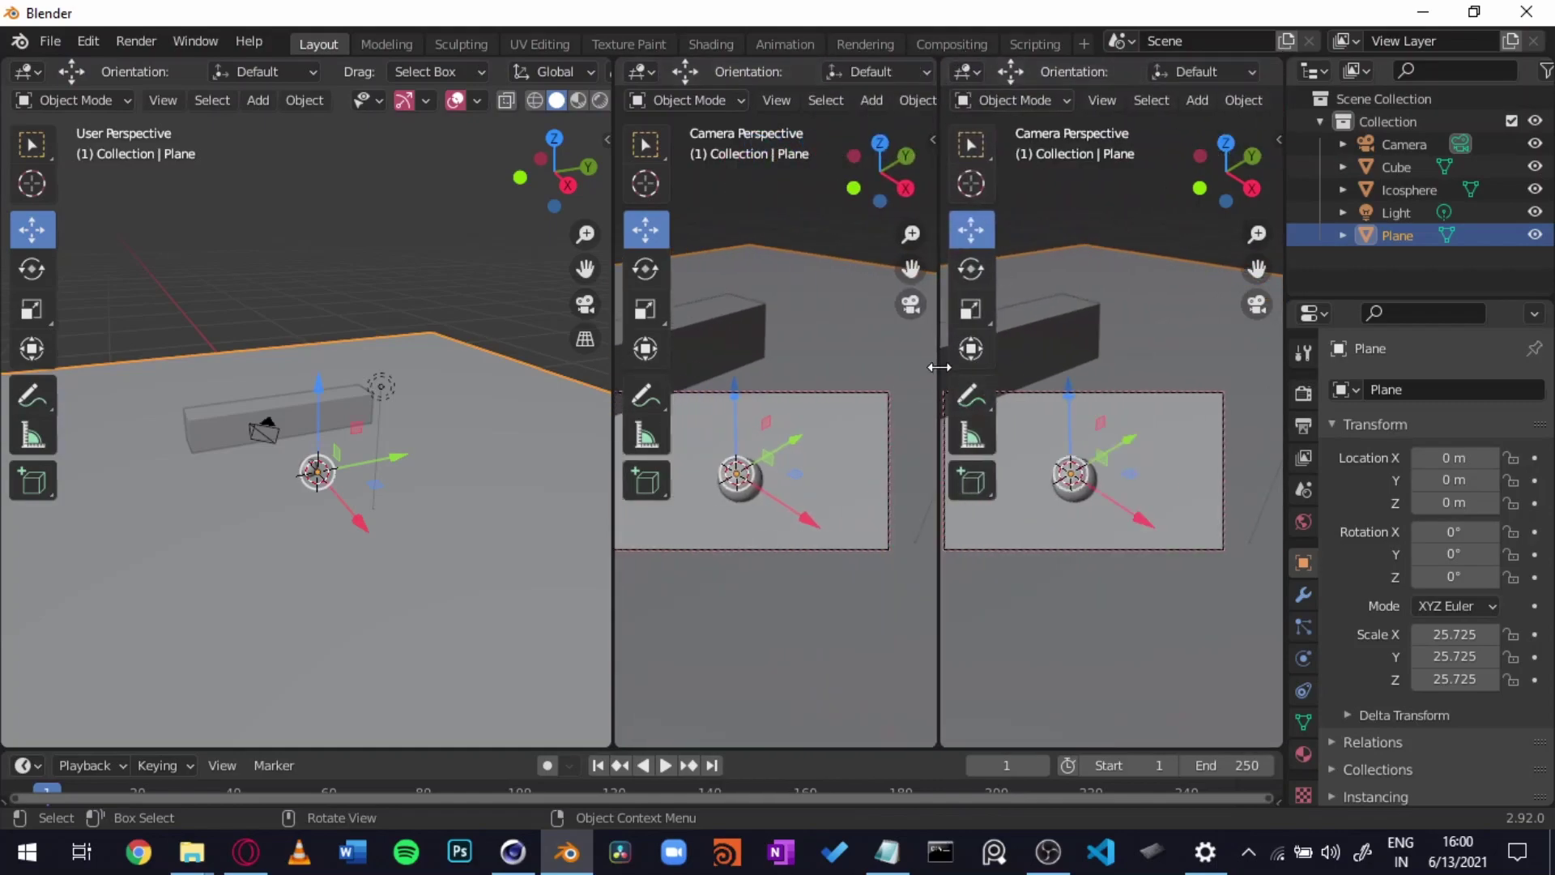
{"action": "right_click", "coordinate": [938, 366]}
{"action": "left_click", "coordinate": [939, 367]}
{"action": "left_click", "coordinate": [1058, 365]}
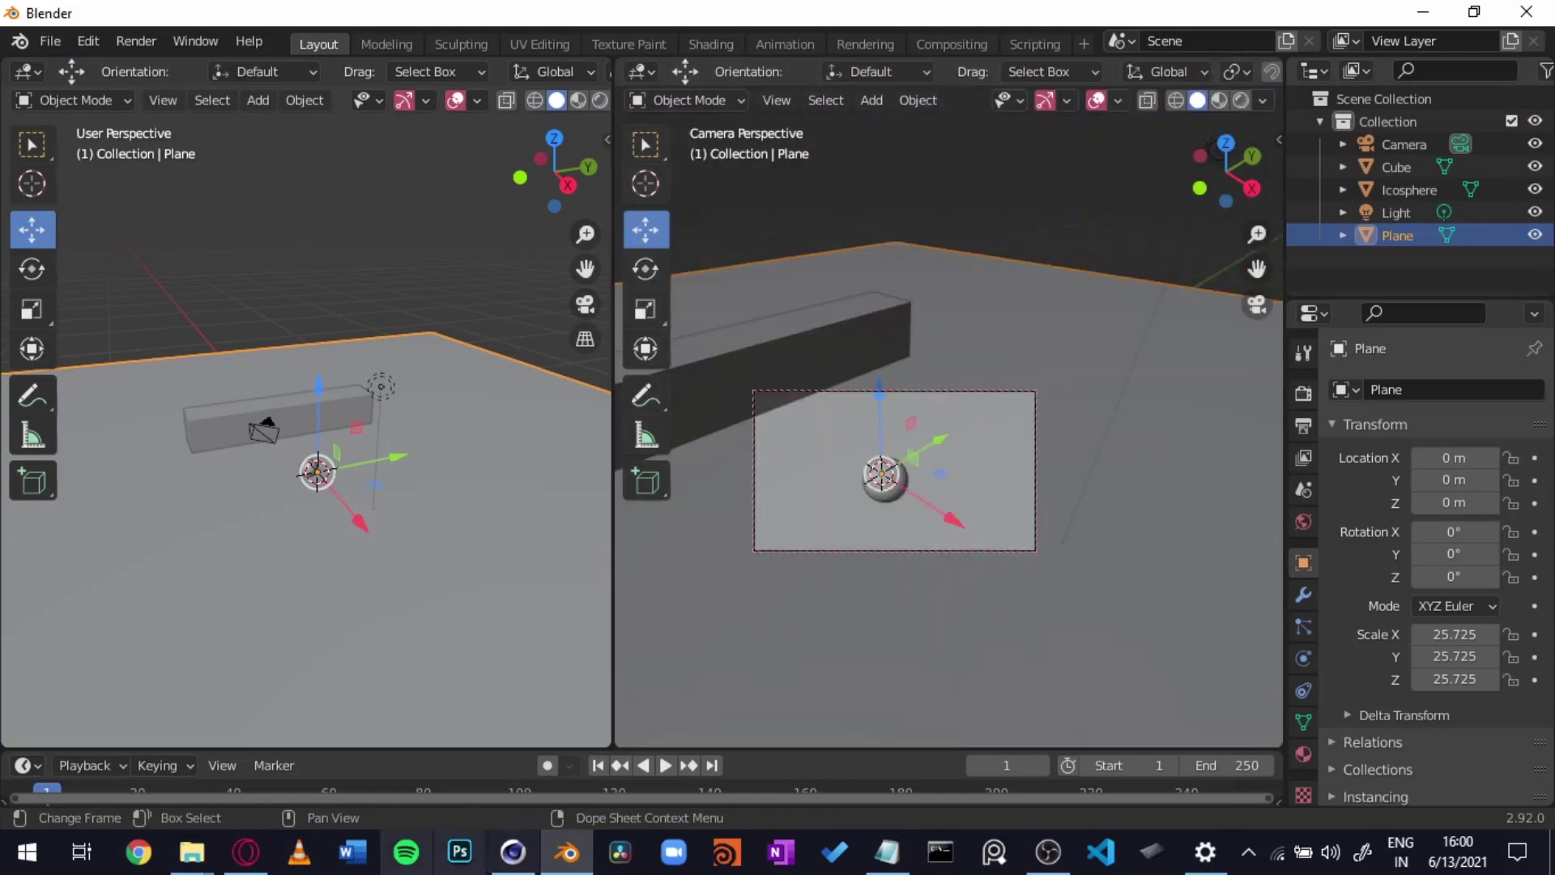
Add a Cinema 4D New View Panel and dock it between the Objects and Attributes managers.
{"action": "left_click", "coordinate": [512, 850]}
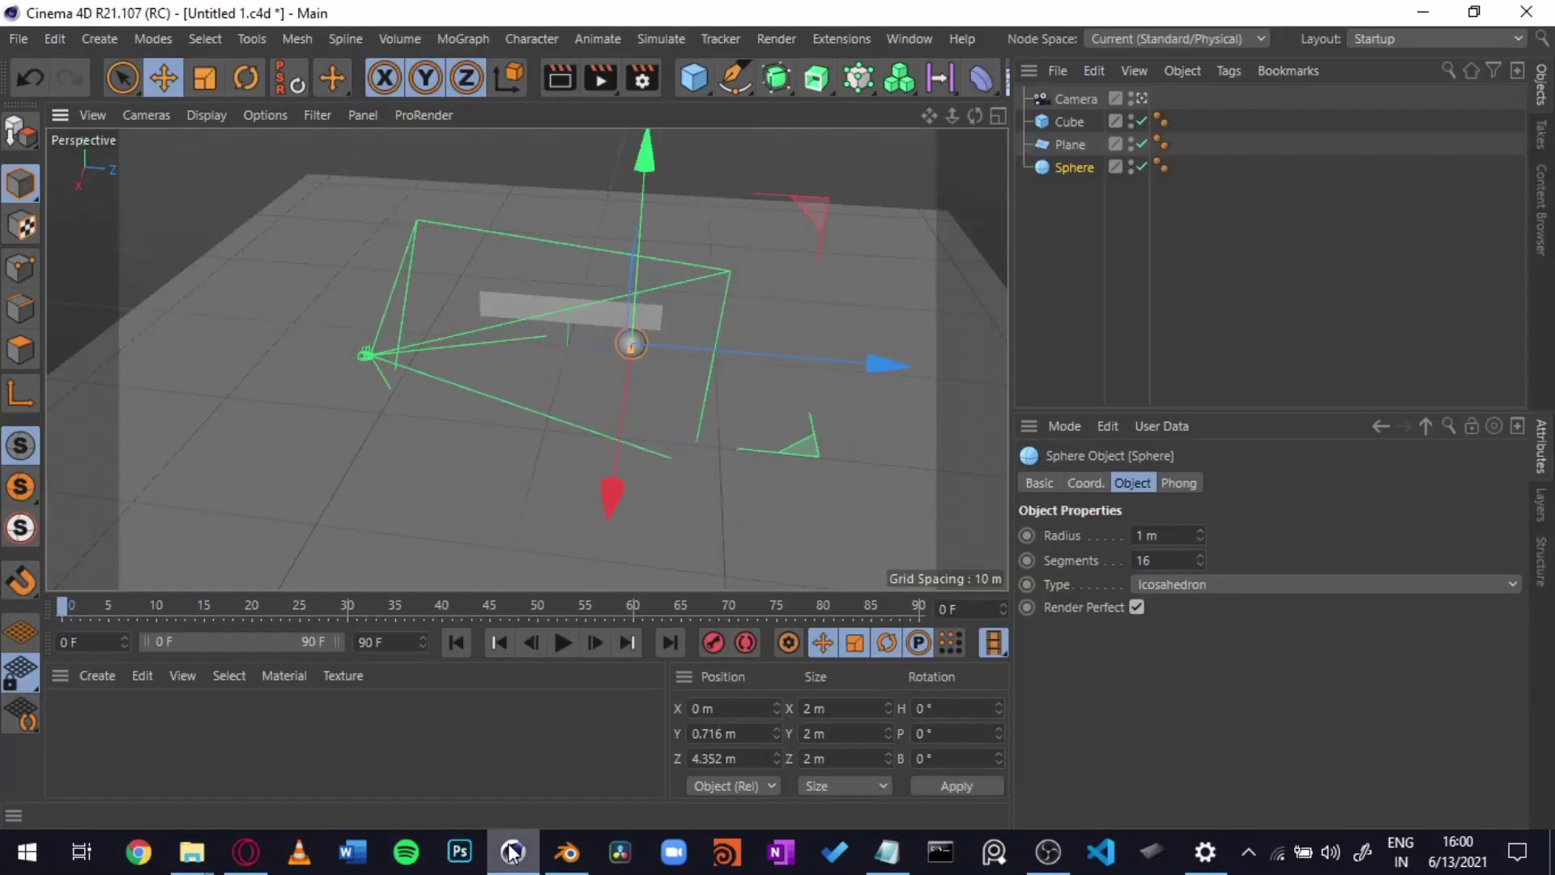
{"action": "left_click", "coordinate": [898, 35]}
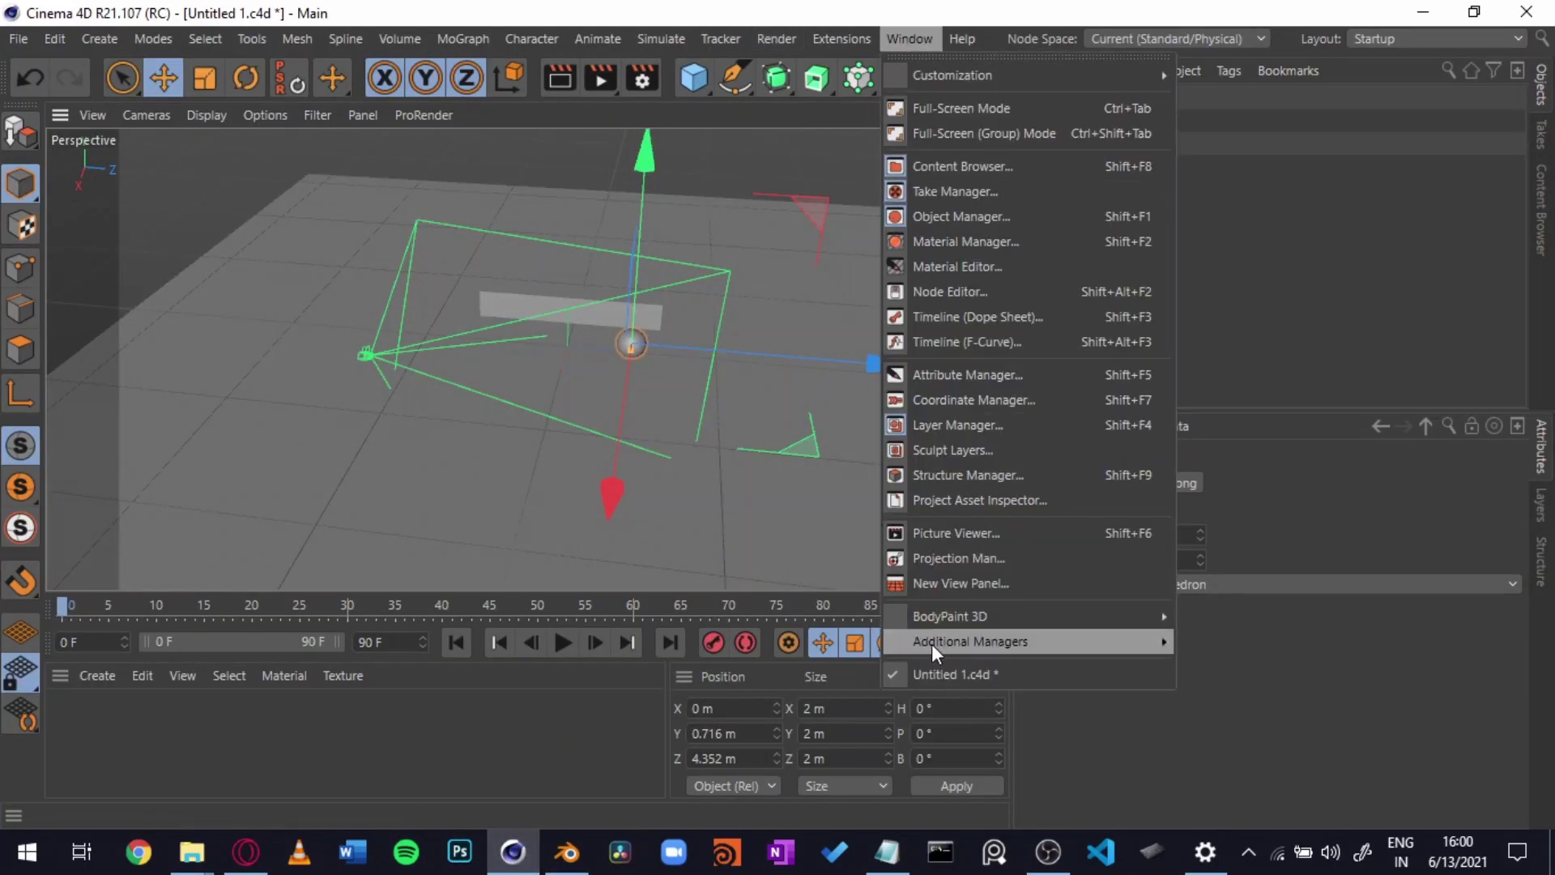
{"action": "left_click", "coordinate": [1018, 584]}
{"action": "mouse_move", "coordinate": [200, 112]}
{"action": "left_mouse_down"}
{"action": "mouse_move", "coordinate": [814, 365]}
{"action": "mouse_move", "coordinate": [469, 189]}
{"action": "left_mouse_up"}
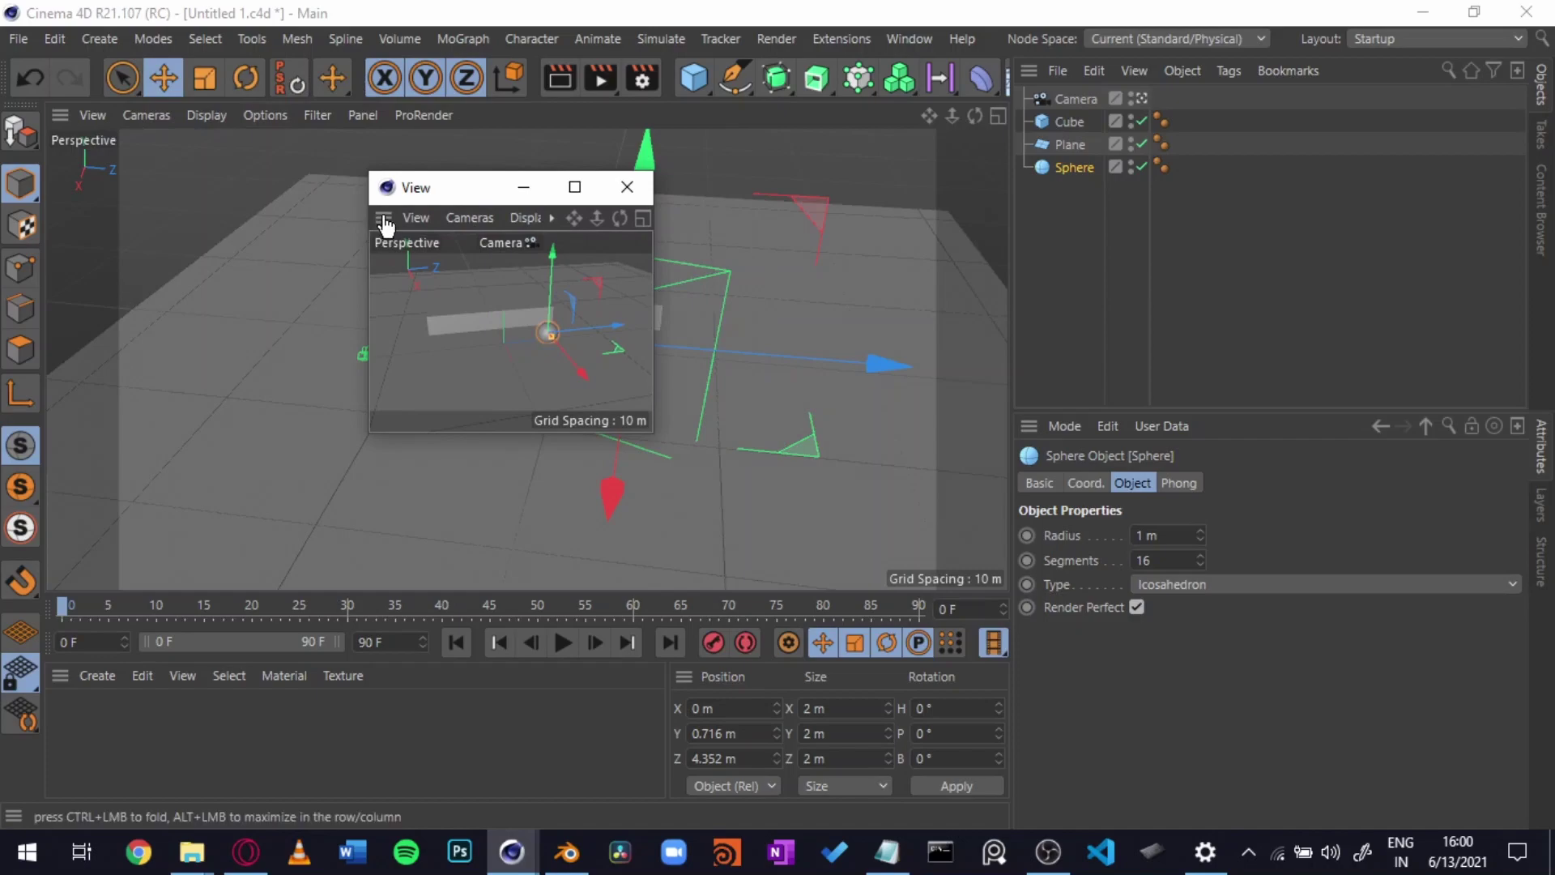
{"action": "mouse_move", "coordinate": [382, 218]}
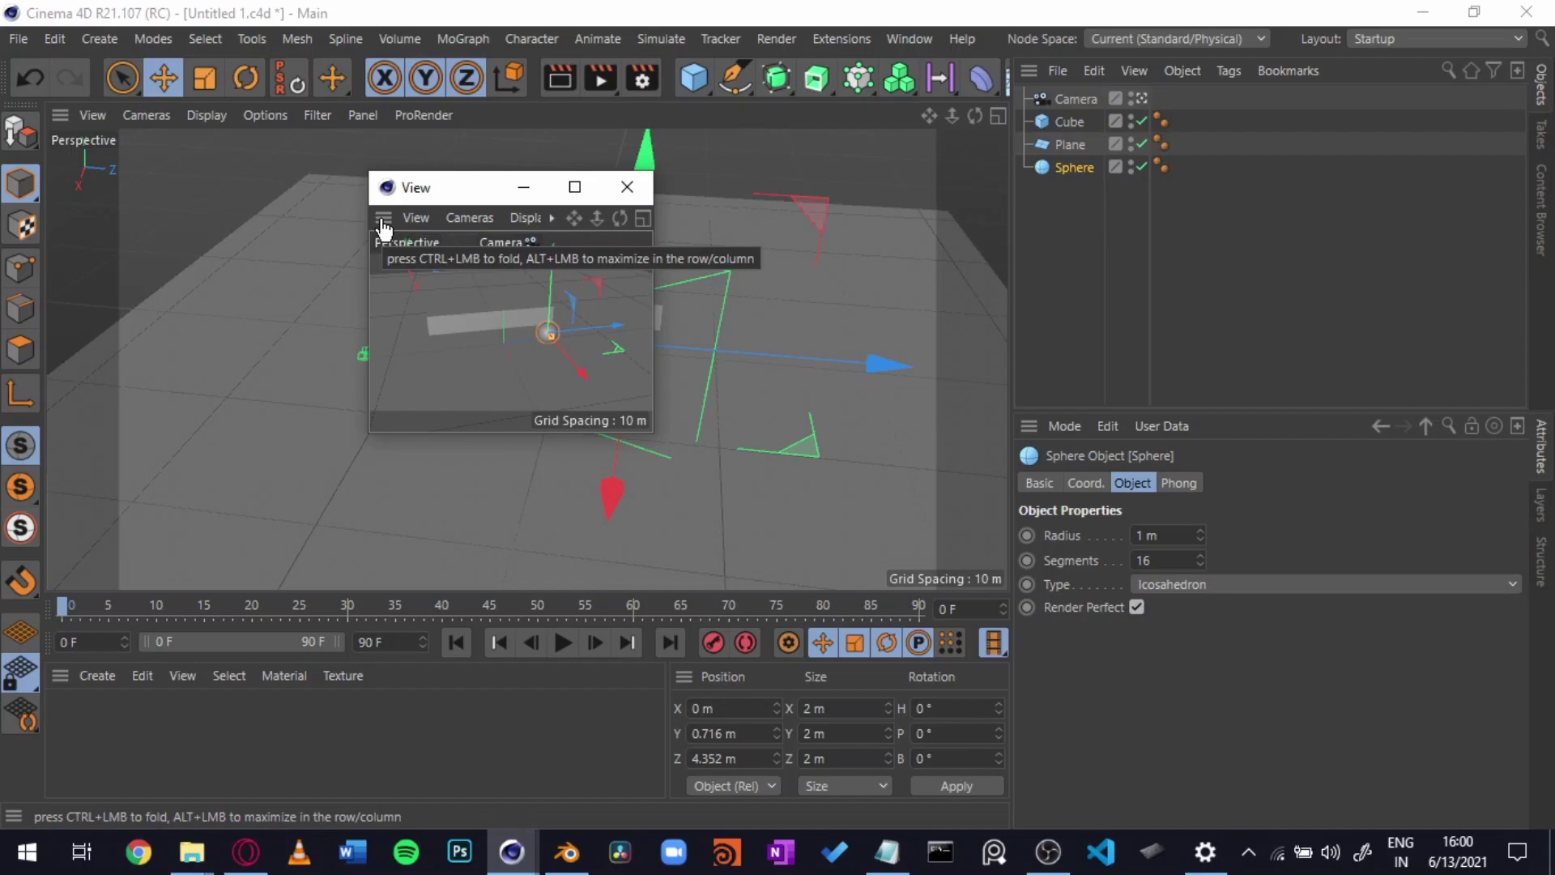
{"action": "left_click", "coordinate": [542, 322]}
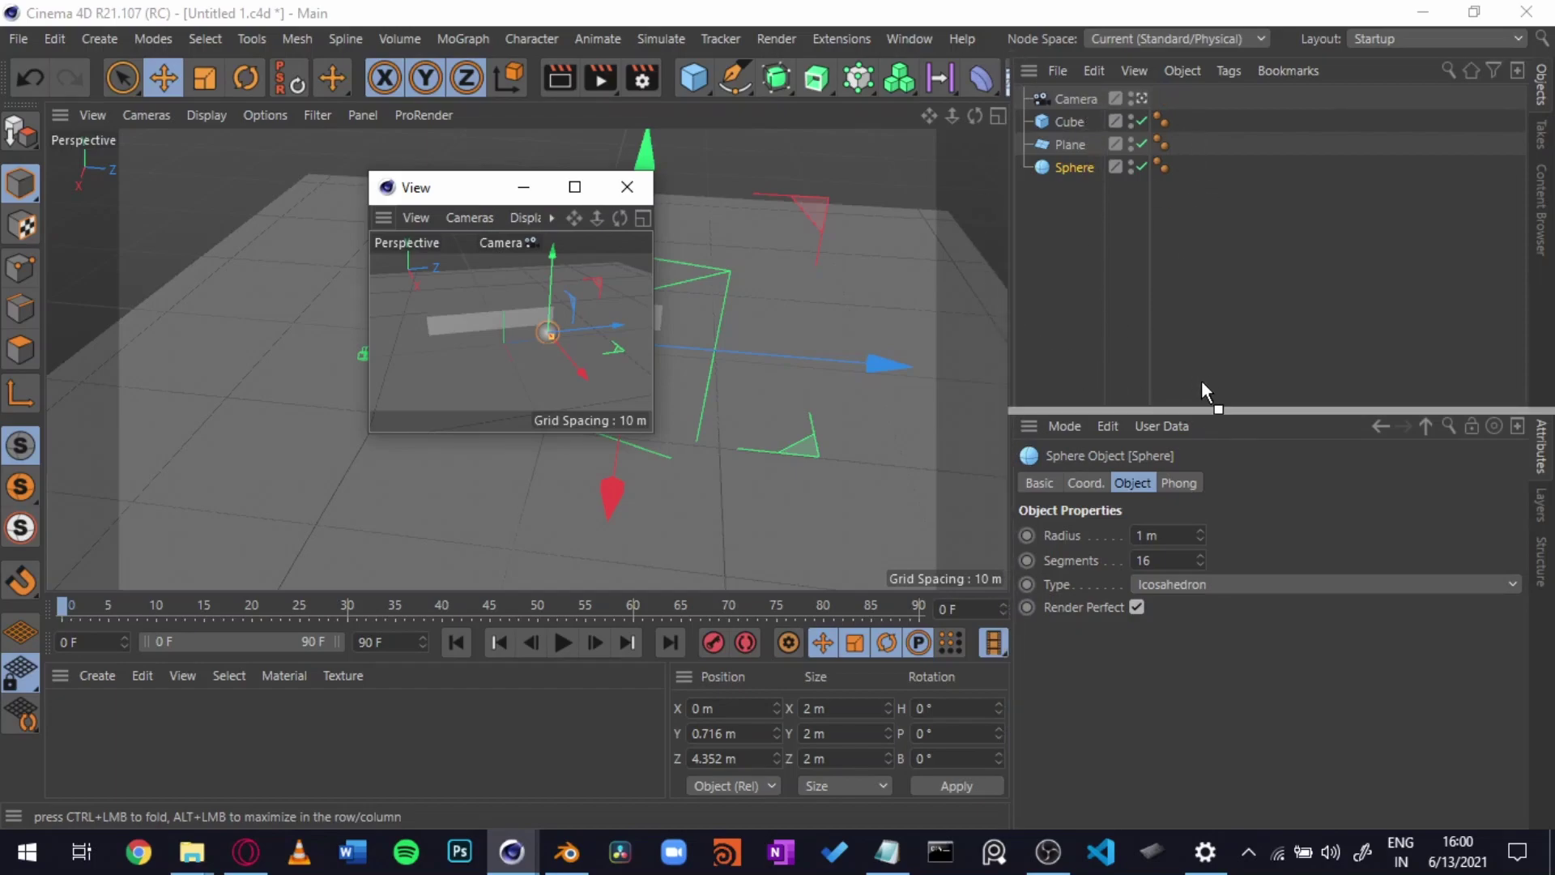
{"action": "left_click_drag", "start_coordinate": [1212, 401], "coordinate": [1201, 382]}
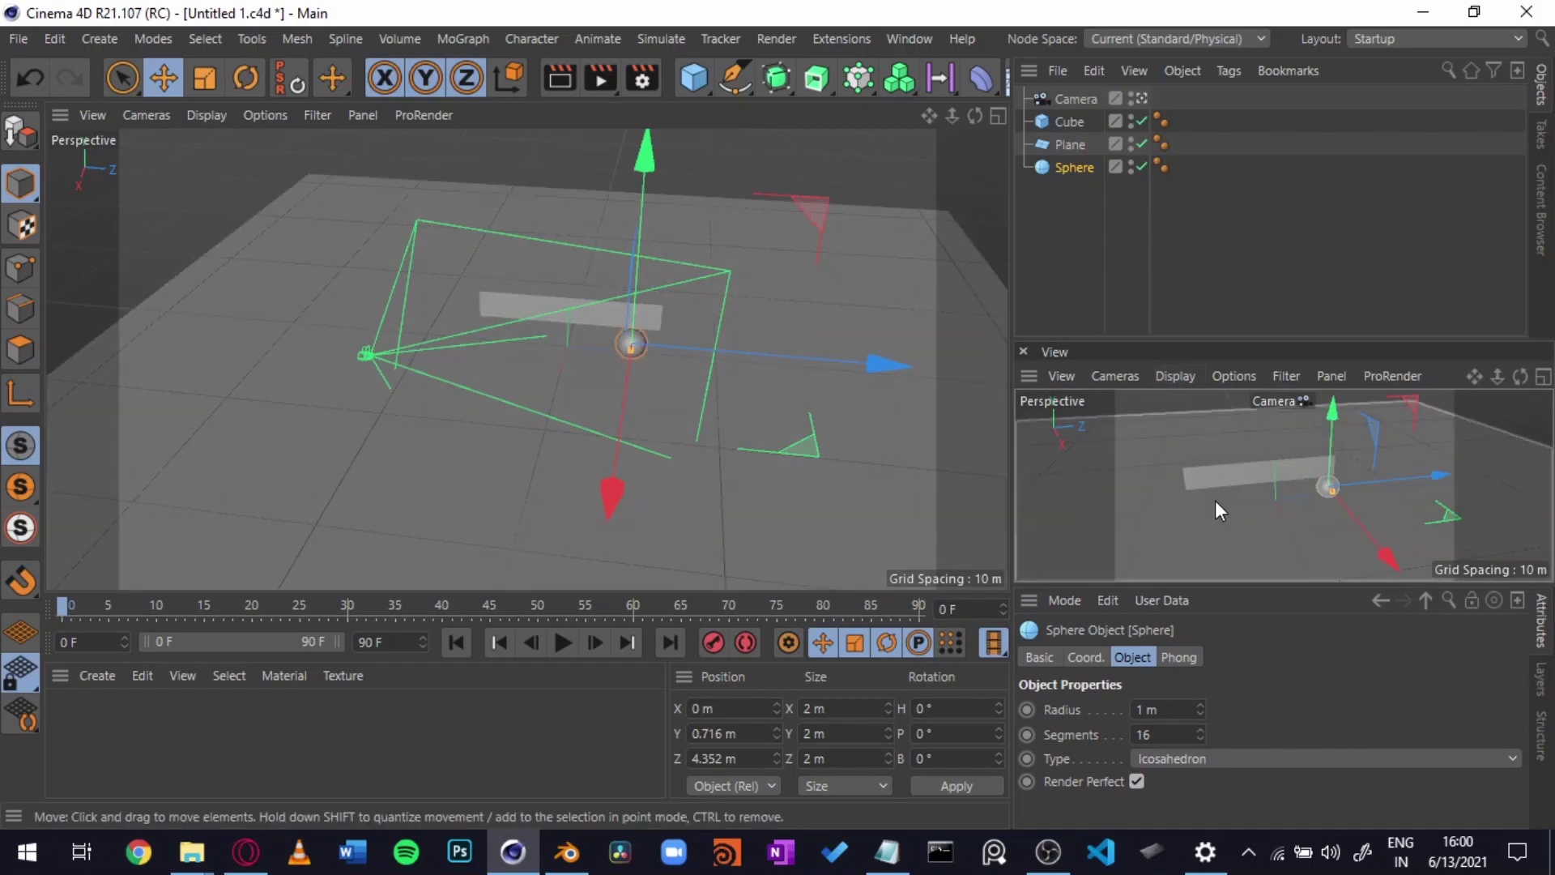
Orbit the main Cinema 4D view to an overhead angle and bring up the docked view's camera choices.
{"action": "mouse_move", "coordinate": [890, 479]}
{"action": "left_mouse_down", "text": "alt"}
{"action": "mouse_move", "coordinate": [753, 456]}
{"action": "mouse_move", "coordinate": [648, 478]}
{"action": "mouse_move", "coordinate": [617, 426]}
{"action": "mouse_move", "coordinate": [713, 435]}
{"action": "left_mouse_up", "text": "alt"}
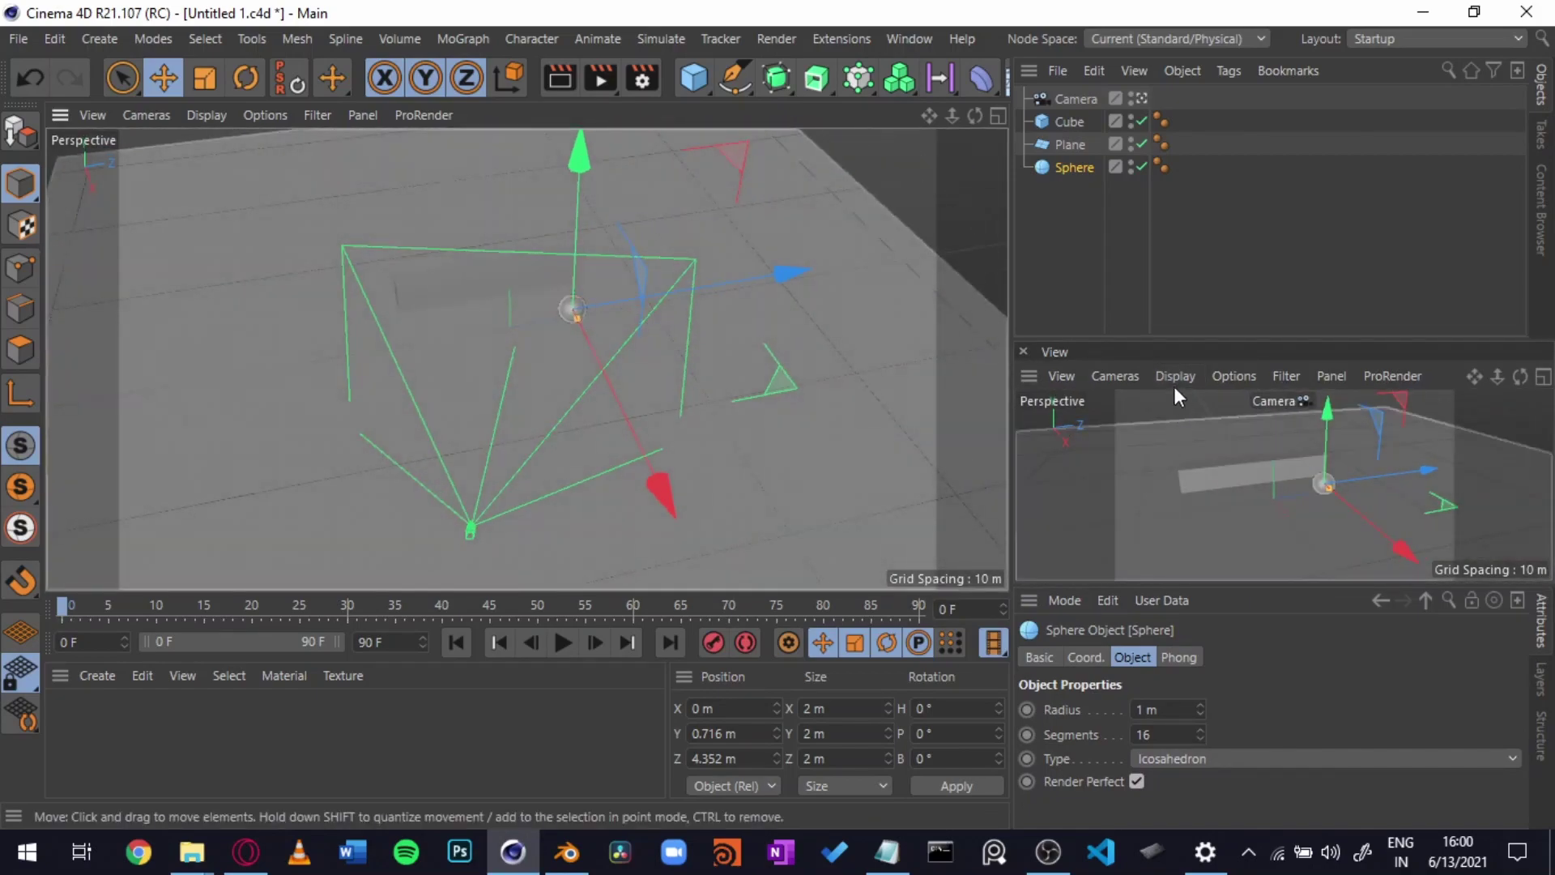
{"action": "mouse_move", "coordinate": [635, 405]}
{"action": "left_mouse_down", "text": "alt"}
{"action": "mouse_move", "coordinate": [571, 380]}
{"action": "mouse_move", "coordinate": [631, 388]}
{"action": "mouse_move", "coordinate": [385, 399]}
{"action": "mouse_move", "coordinate": [648, 418]}
{"action": "mouse_move", "coordinate": [617, 498]}
{"action": "mouse_move", "coordinate": [1149, 592]}
{"action": "left_mouse_up", "text": "alt"}
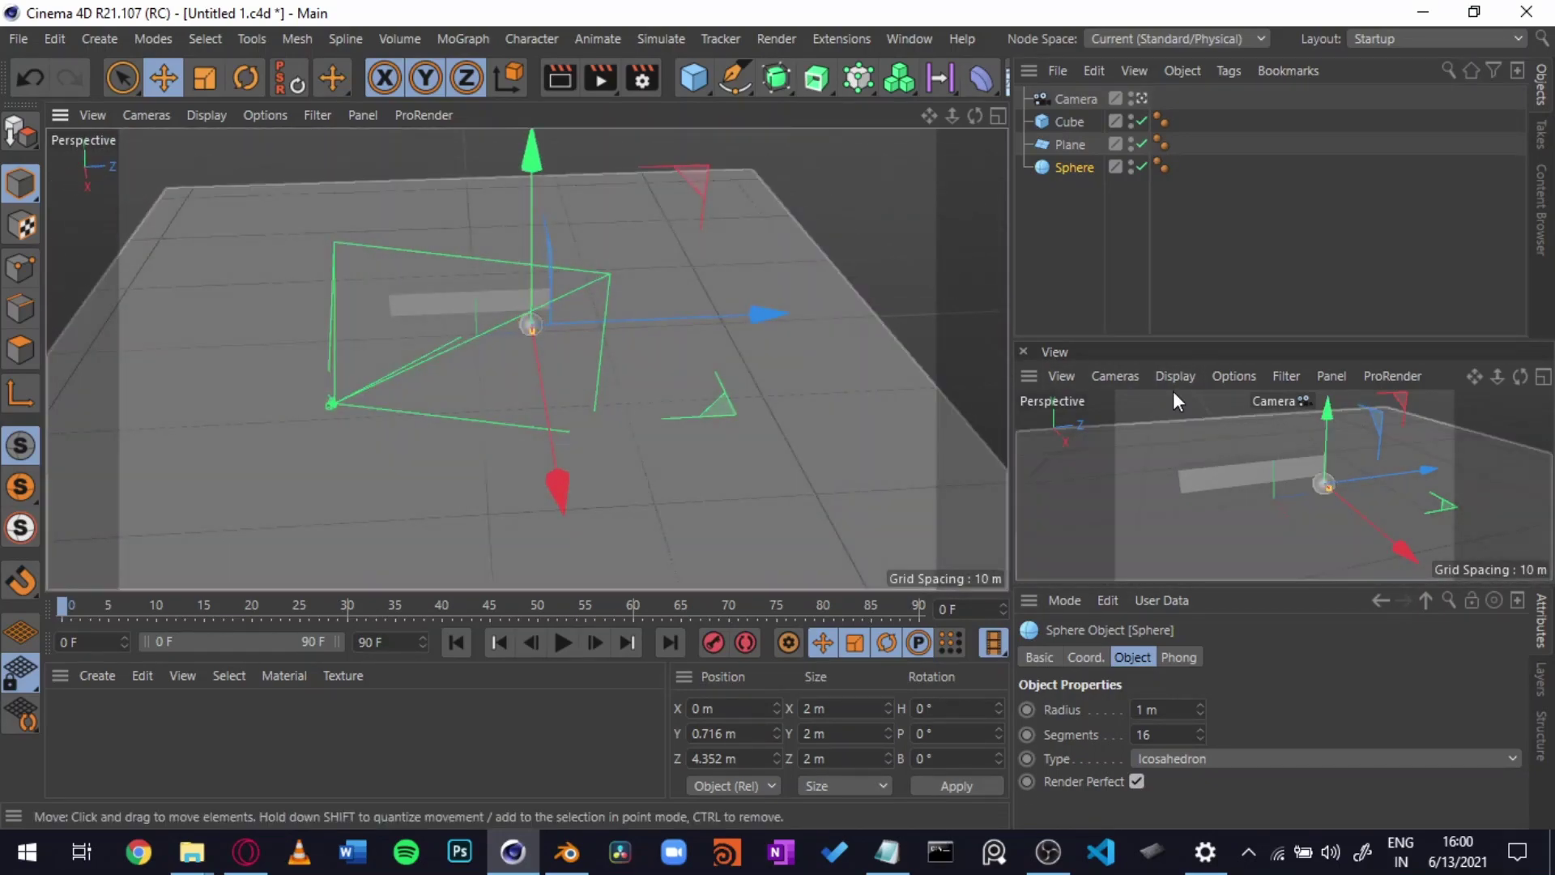
{"action": "left_click", "coordinate": [1129, 376]}
{"action": "mouse_move", "coordinate": [1151, 445]}
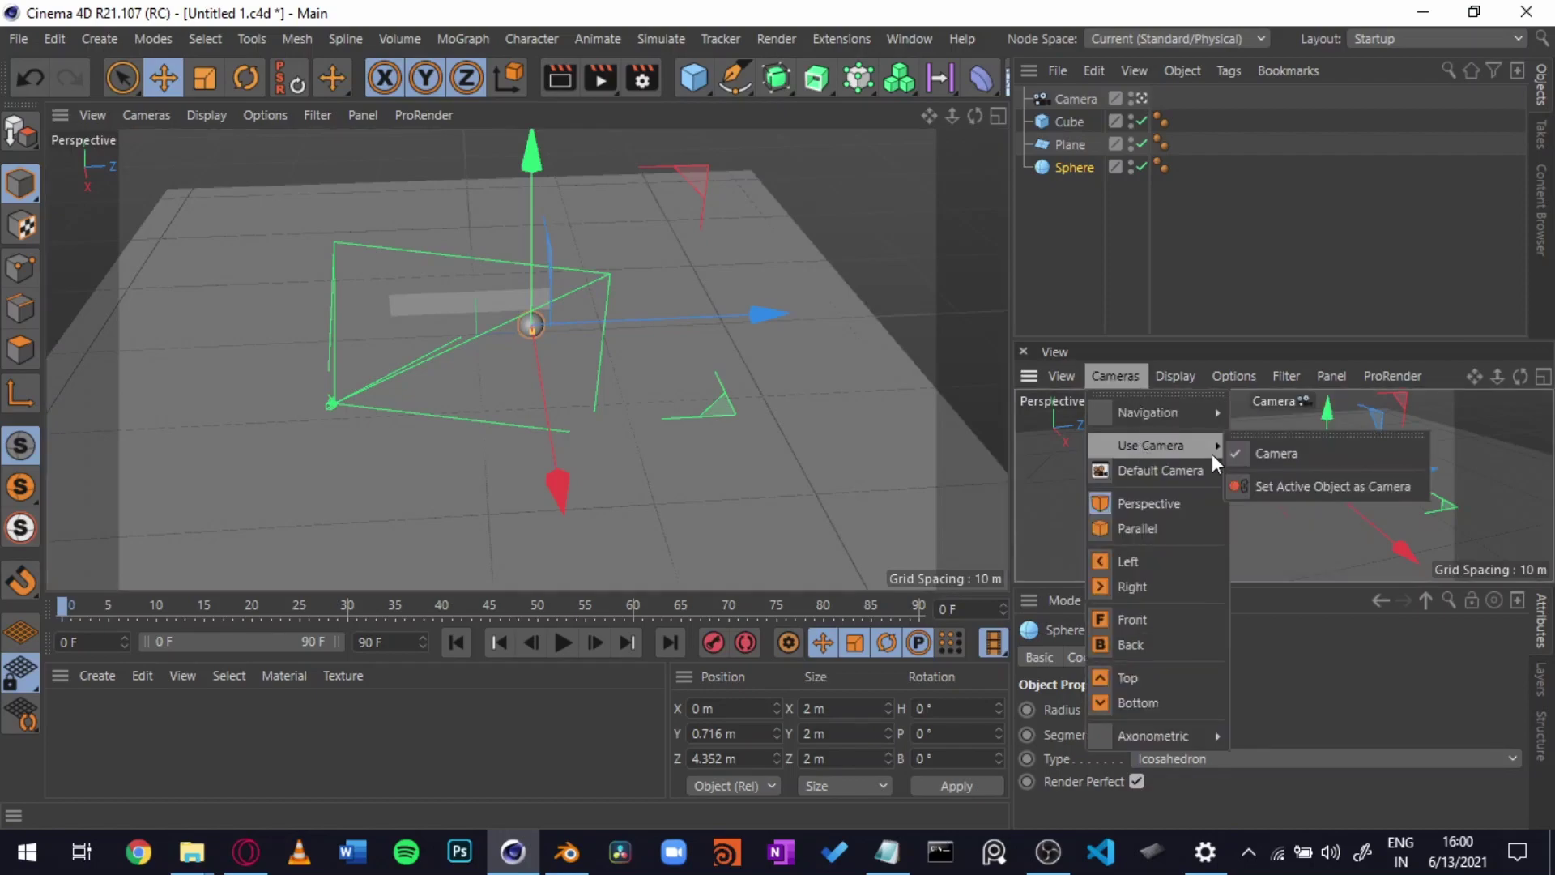
Set the docked view to use Camera and select the Camera object.
{"action": "left_click", "coordinate": [1293, 455]}
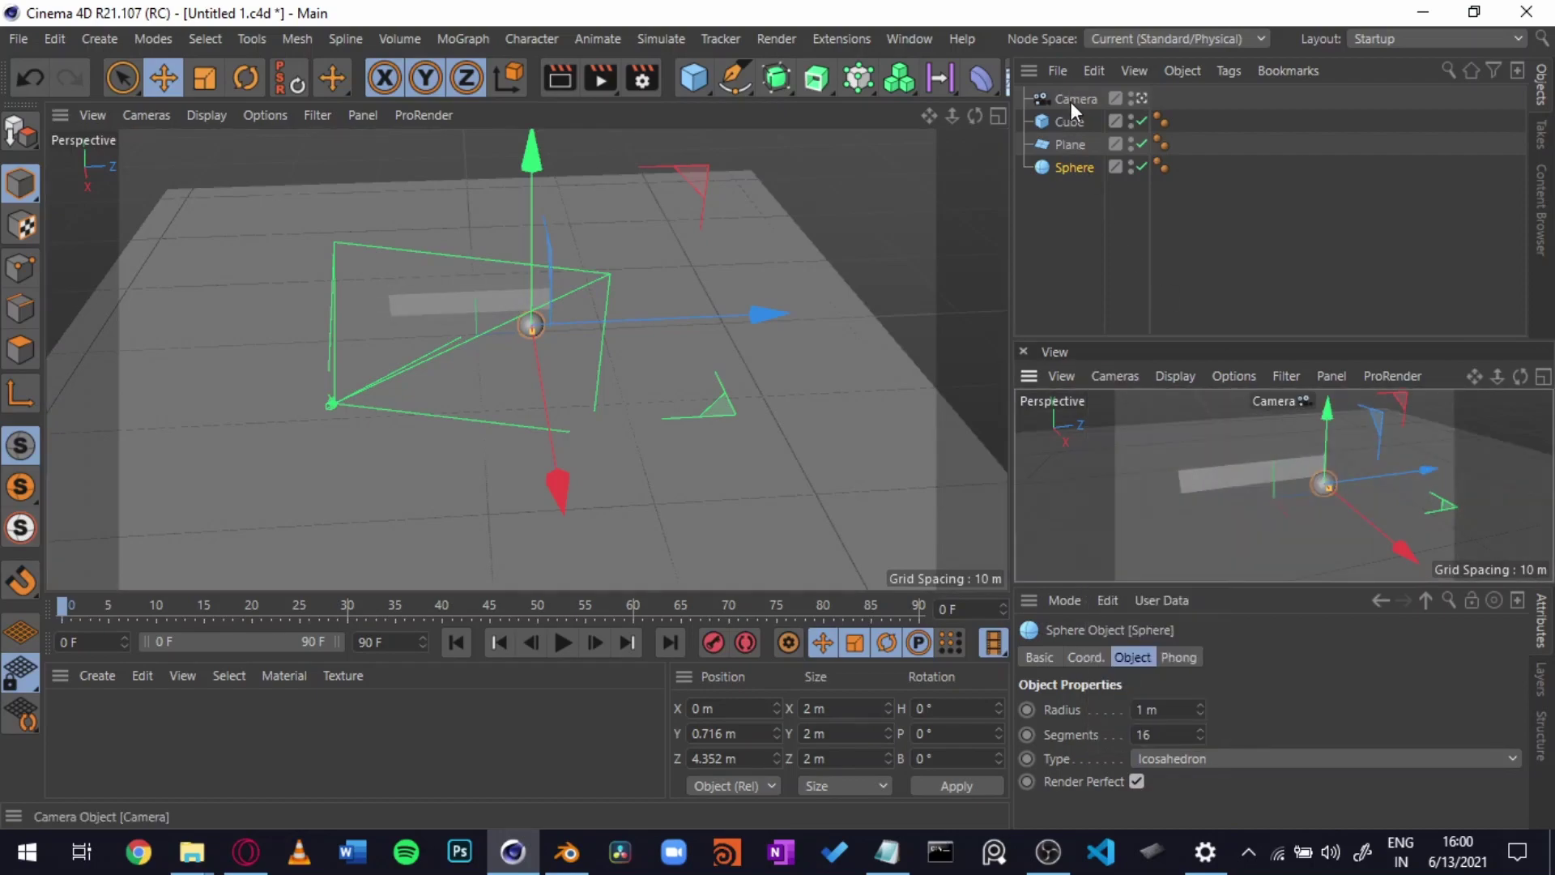
{"action": "left_click", "coordinate": [1071, 101]}
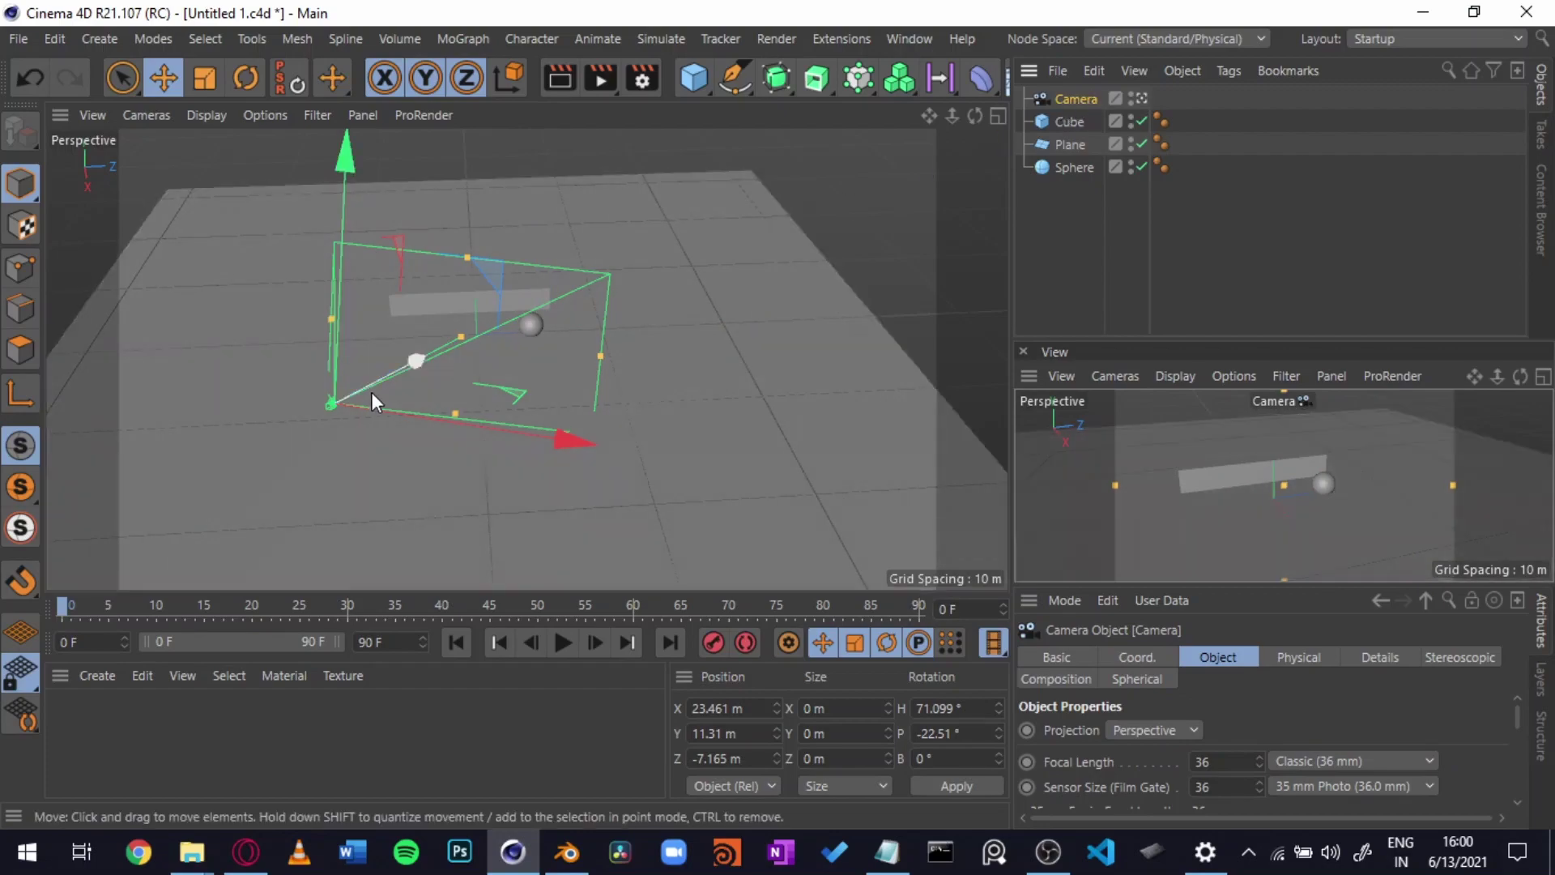
{"action": "left_click", "coordinate": [1120, 378]}
{"action": "mouse_move", "coordinate": [1148, 446]}
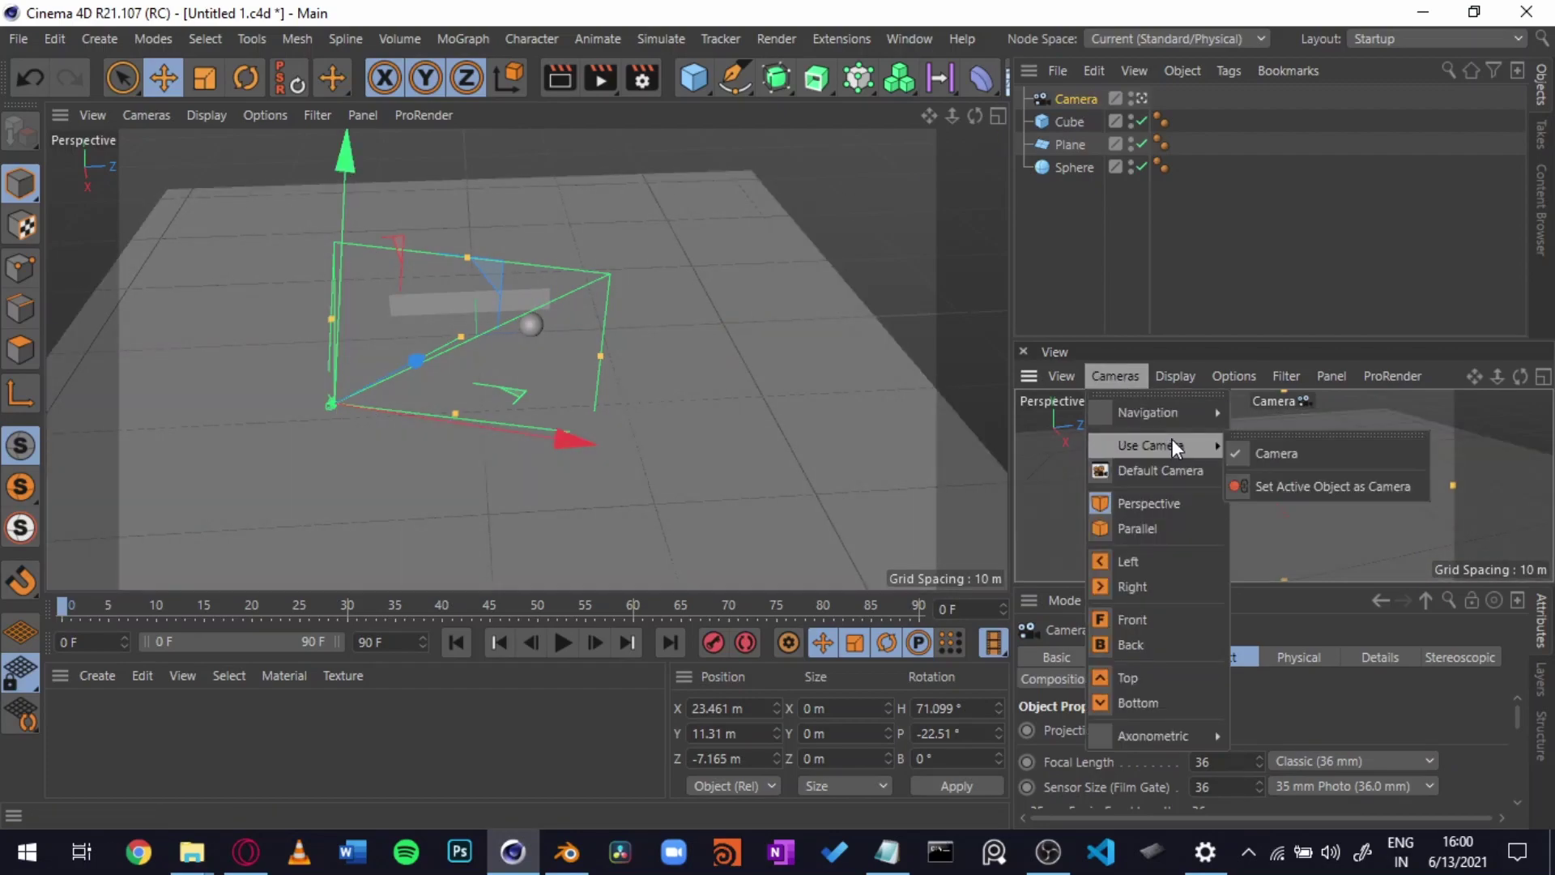
{"action": "left_click", "coordinate": [1282, 453]}
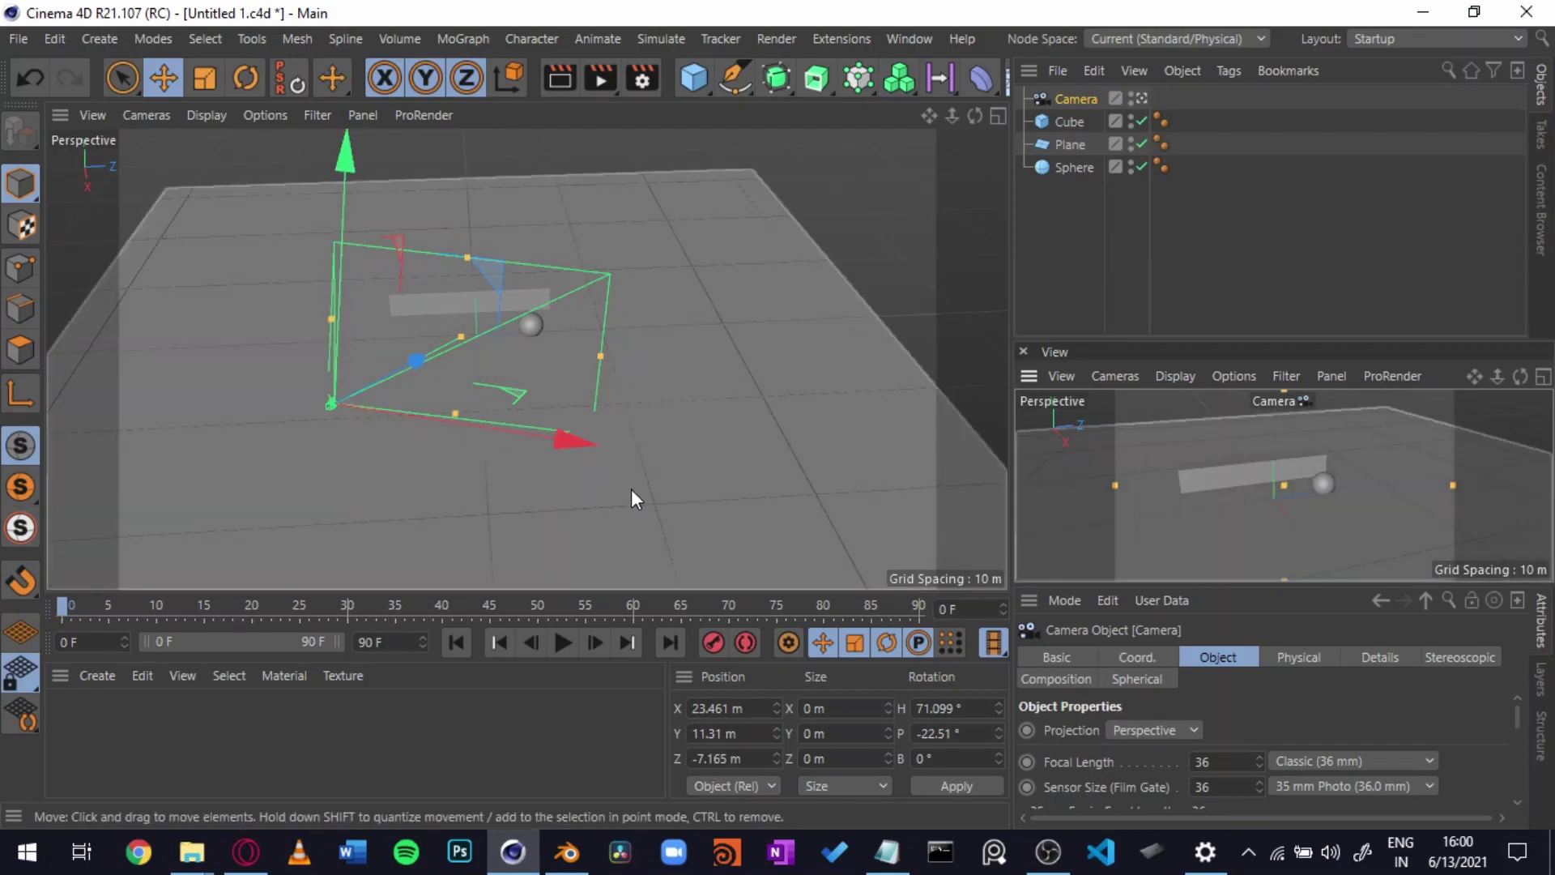
Orbit, dolly and pan the camera onto the sphere, raising Focal Length to about 73.6 mm.
{"action": "mouse_move", "coordinate": [1230, 504]}
{"action": "left_mouse_down", "text": "alt"}
{"action": "mouse_move", "coordinate": [1242, 488]}
{"action": "mouse_move", "coordinate": [1339, 488]}
{"action": "mouse_move", "coordinate": [1267, 533]}
{"action": "mouse_move", "coordinate": [1328, 472]}
{"action": "mouse_move", "coordinate": [1318, 505]}
{"action": "mouse_move", "coordinate": [1338, 515]}
{"action": "mouse_move", "coordinate": [1160, 479]}
{"action": "mouse_move", "coordinate": [1311, 505]}
{"action": "left_mouse_up", "text": "alt"}
{"action": "mouse_move", "coordinate": [1311, 504]}
{"action": "right_mouse_down", "text": "alt"}
{"action": "mouse_move", "coordinate": [1279, 494]}
{"action": "mouse_move", "coordinate": [1355, 435]}
{"action": "mouse_move", "coordinate": [1314, 459]}
{"action": "mouse_move", "coordinate": [1324, 498]}
{"action": "mouse_move", "coordinate": [1274, 517]}
{"action": "right_mouse_up", "text": "alt"}
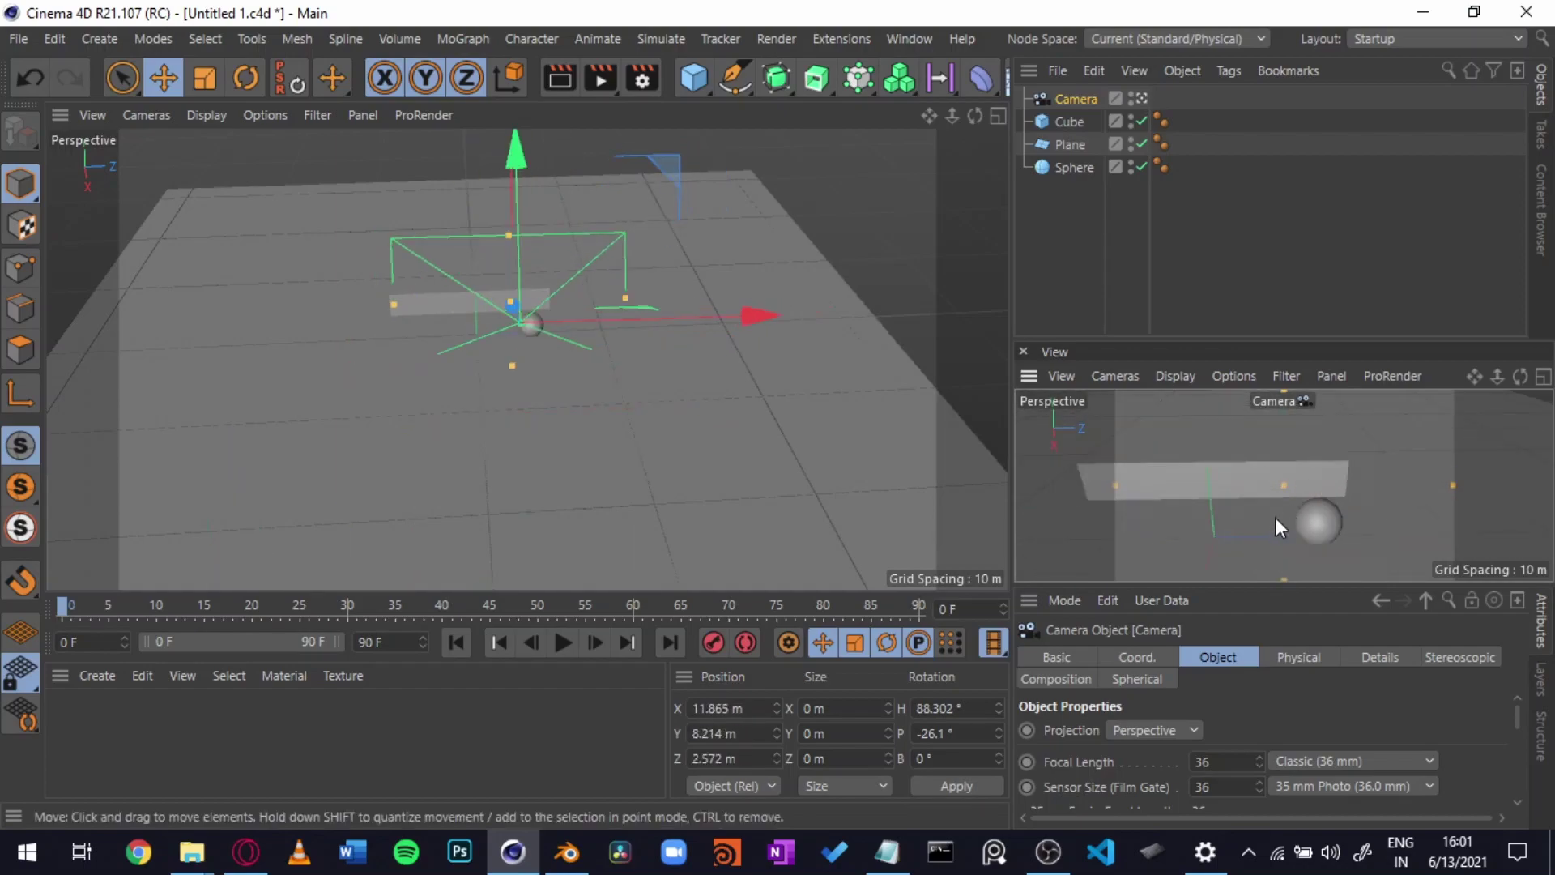
{"action": "mouse_move", "coordinate": [1274, 516]}
{"action": "left_mouse_down", "text": "alt"}
{"action": "mouse_move", "coordinate": [1334, 546]}
{"action": "mouse_move", "coordinate": [1325, 485]}
{"action": "mouse_move", "coordinate": [1270, 487]}
{"action": "mouse_move", "coordinate": [1408, 445]}
{"action": "mouse_move", "coordinate": [1434, 409]}
{"action": "mouse_move", "coordinate": [1378, 491]}
{"action": "mouse_move", "coordinate": [1224, 505]}
{"action": "mouse_move", "coordinate": [1336, 474]}
{"action": "mouse_move", "coordinate": [1324, 518]}
{"action": "mouse_move", "coordinate": [1384, 447]}
{"action": "mouse_move", "coordinate": [1294, 521]}
{"action": "mouse_move", "coordinate": [1239, 540]}
{"action": "mouse_move", "coordinate": [1284, 511]}
{"action": "left_mouse_up", "text": "alt"}
{"action": "mouse_move", "coordinate": [1283, 510]}
{"action": "middle_mouse_down", "text": "alt"}
{"action": "mouse_move", "coordinate": [1302, 468]}
{"action": "mouse_move", "coordinate": [1217, 489]}
{"action": "middle_mouse_up", "text": "alt"}
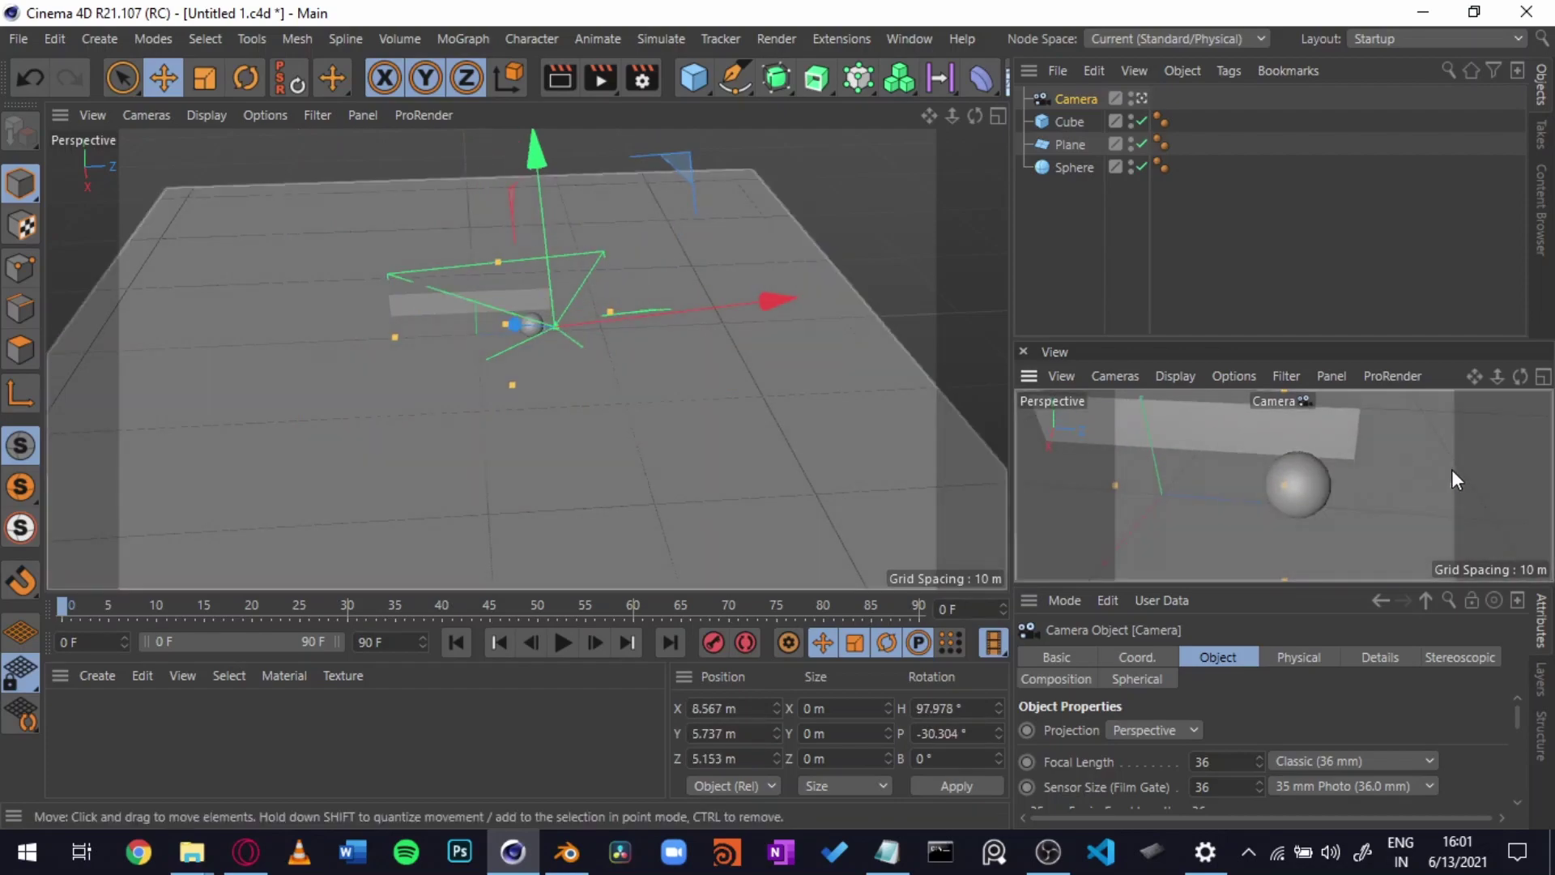
{"action": "mouse_move", "coordinate": [1452, 470]}
{"action": "right_mouse_down", "text": "alt"}
{"action": "mouse_move", "coordinate": [1403, 487]}
{"action": "mouse_move", "coordinate": [1496, 484]}
{"action": "mouse_move", "coordinate": [1272, 475]}
{"action": "mouse_move", "coordinate": [1435, 485]}
{"action": "mouse_move", "coordinate": [1367, 489]}
{"action": "right_mouse_up", "text": "alt"}
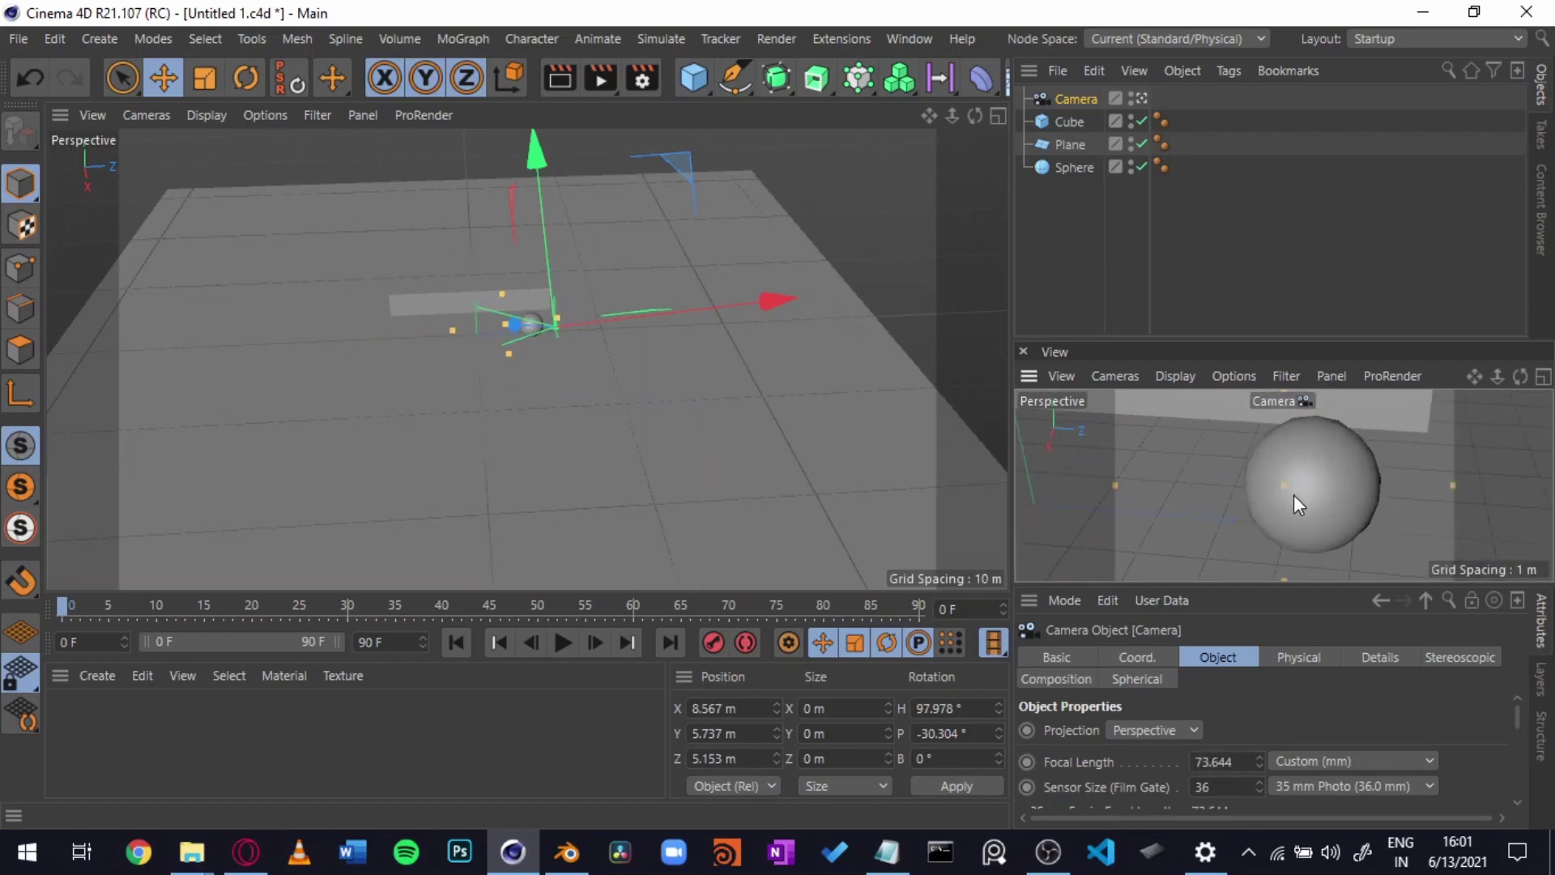
{"action": "left_click", "coordinate": [1294, 494]}
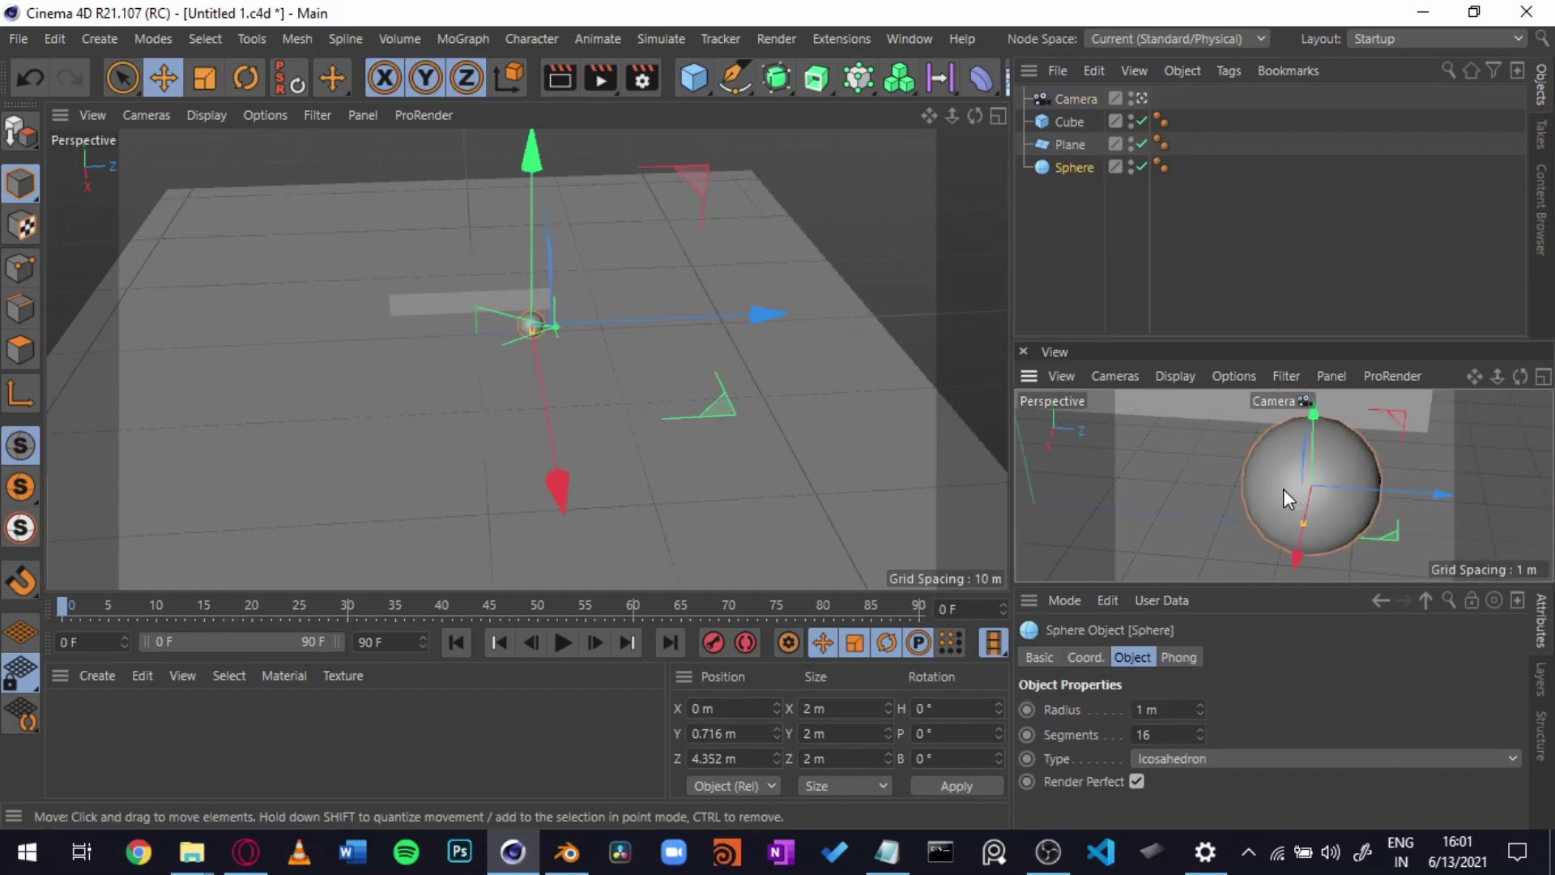
{"action": "left_click", "coordinate": [1221, 508]}
{"action": "left_click", "coordinate": [1083, 102]}
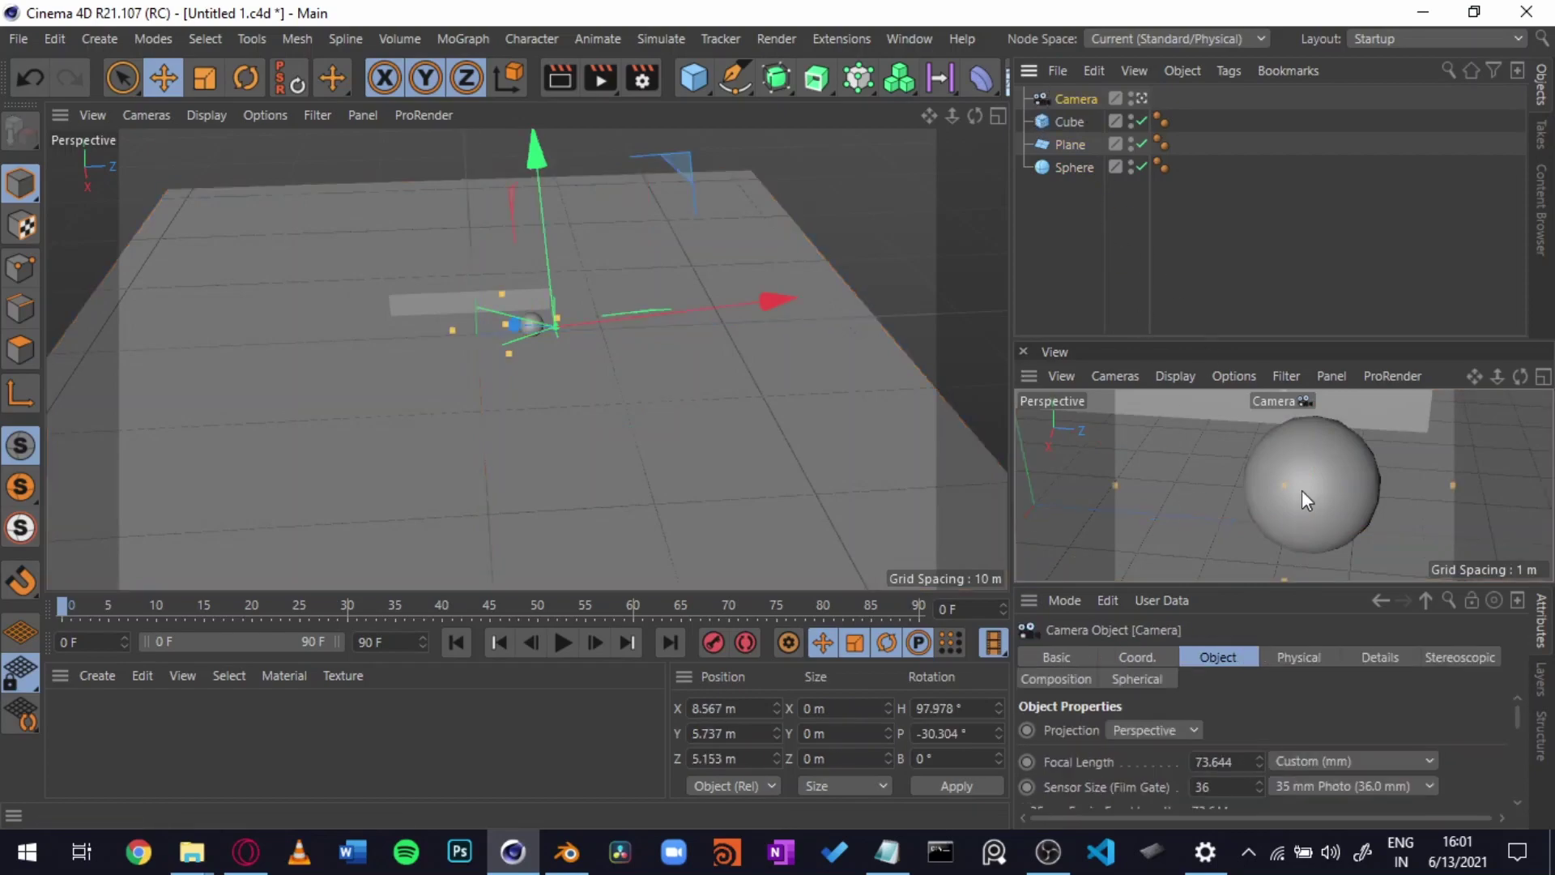